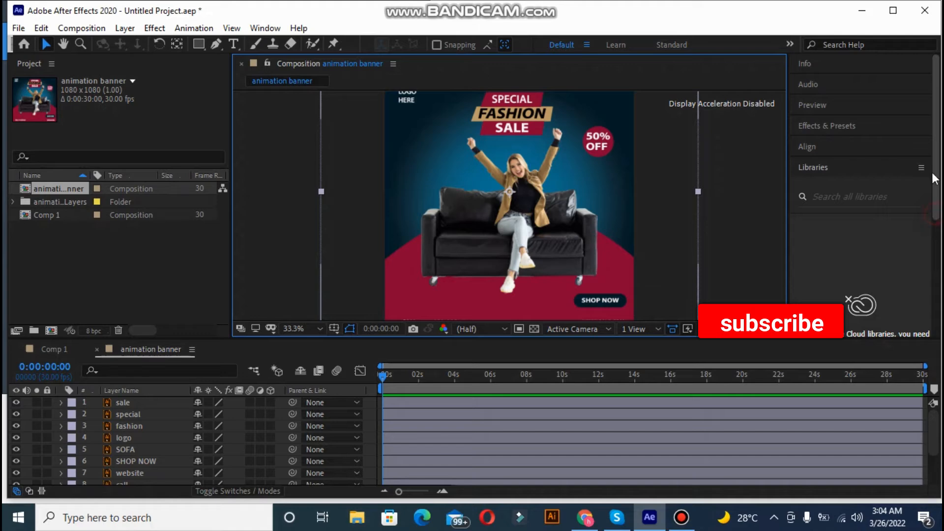
Step: Reposition the SOFA layer slightly so the woman's raised hands sit just beneath the headline text
{"action": "left_click", "coordinate": [727, 173]}
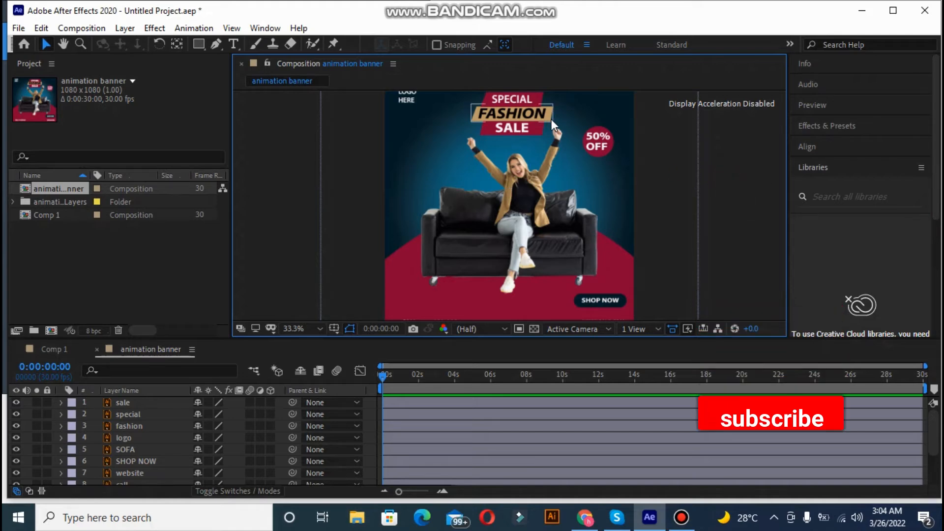
{"action": "left_click", "coordinate": [564, 130]}
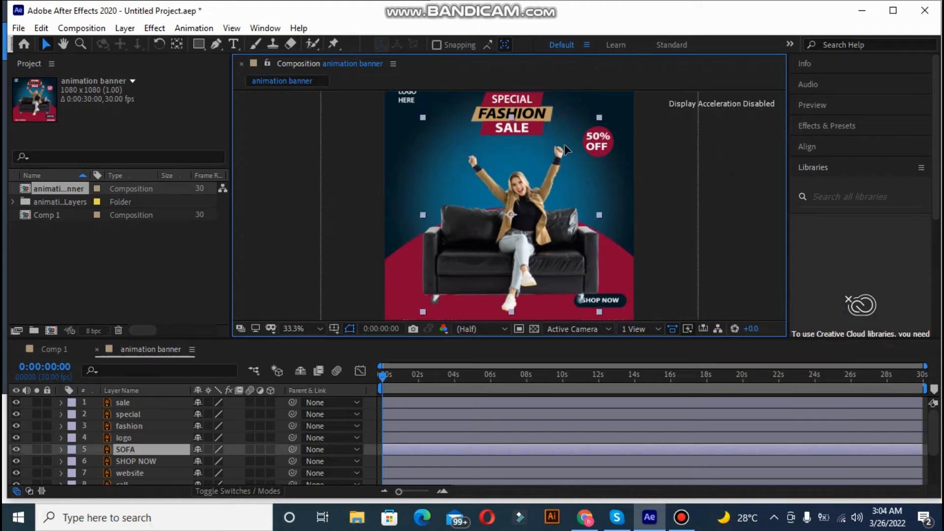
{"action": "left_click_drag", "start_coordinate": [559, 129], "coordinate": [561, 135]}
{"action": "left_click", "coordinate": [677, 167]}
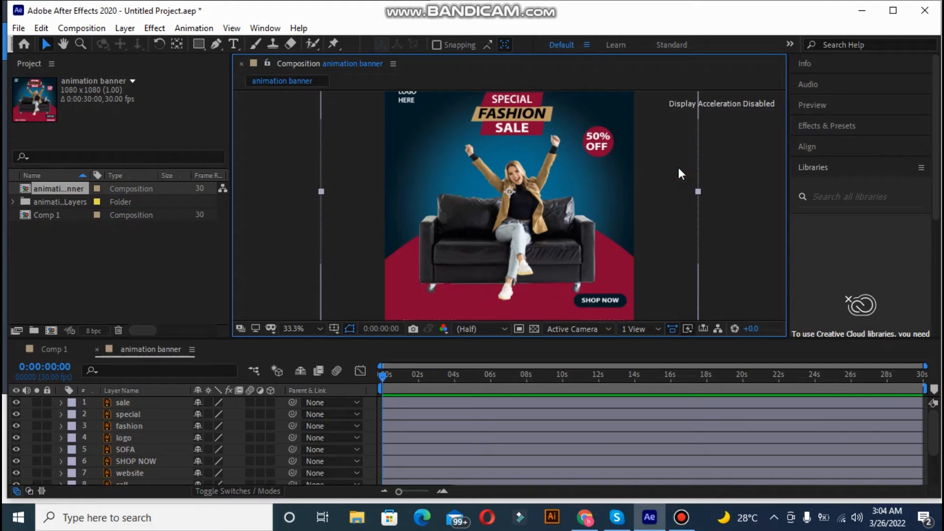
{"action": "left_click", "coordinate": [620, 112]}
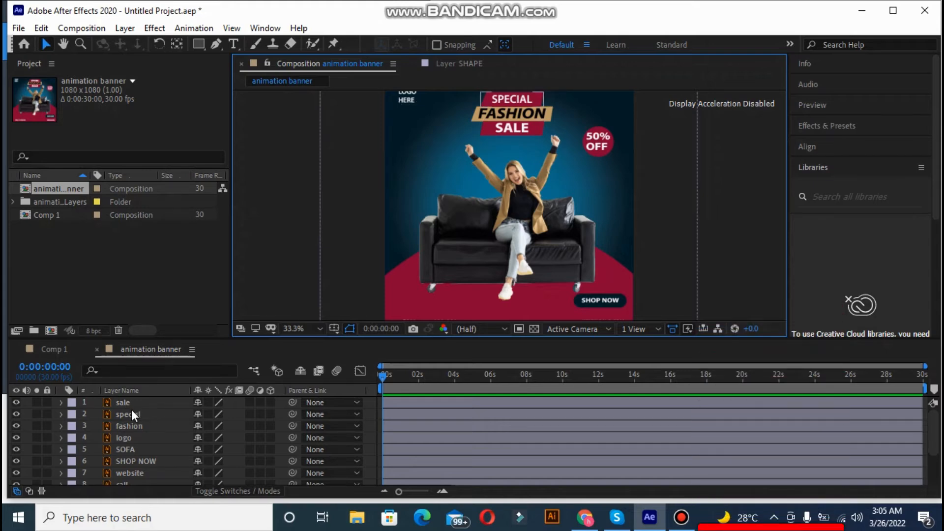
Step: Reorder the headline layers into the stacking order special, fashion, sale
{"action": "mouse_move", "coordinate": [132, 412]}
{"action": "left_mouse_down"}
{"action": "mouse_move", "coordinate": [134, 397]}
{"action": "mouse_move", "coordinate": [136, 413]}
{"action": "left_mouse_up"}
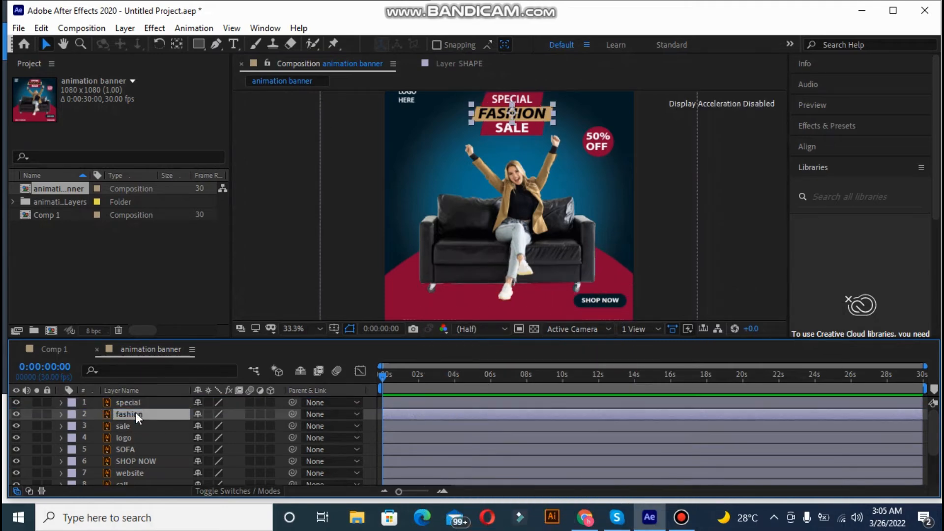
Step: Set the special layer's Scale to 0% and keyframe it at 0:00:00:00
{"action": "left_click", "coordinate": [136, 400]}
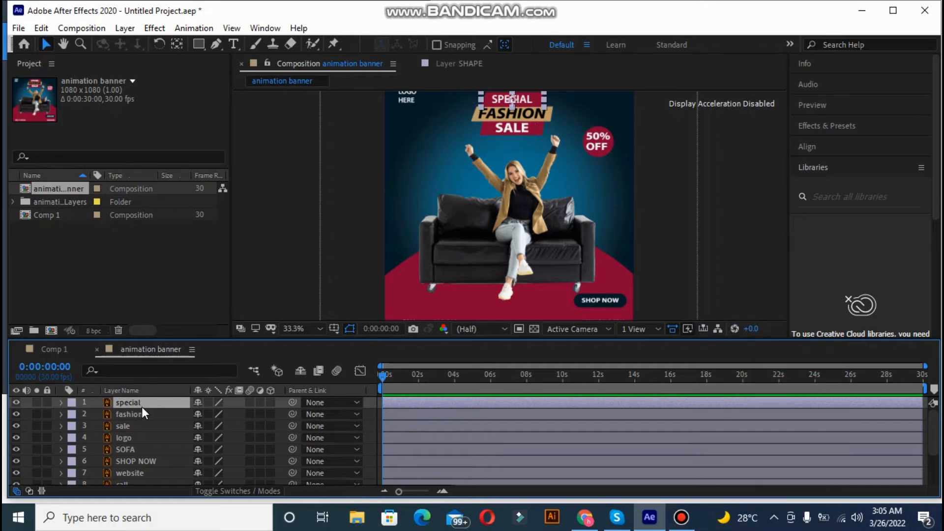
{"action": "key", "text": "s"}
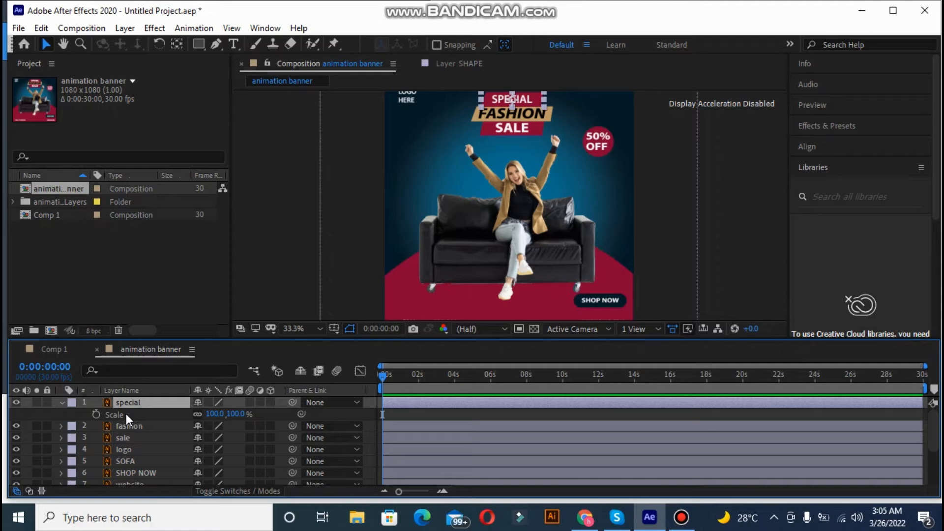
{"action": "left_click", "coordinate": [160, 414]}
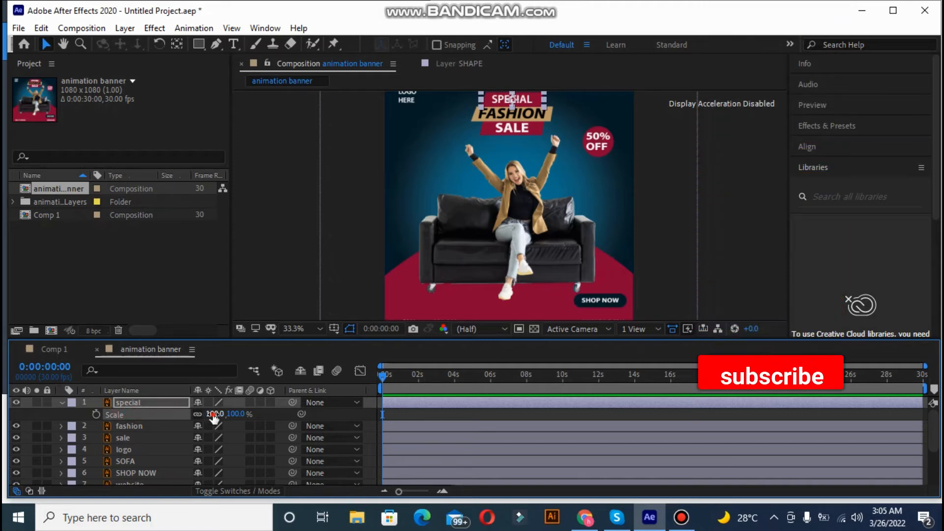
{"action": "left_click_drag", "start_coordinate": [213, 417], "coordinate": [141, 412]}
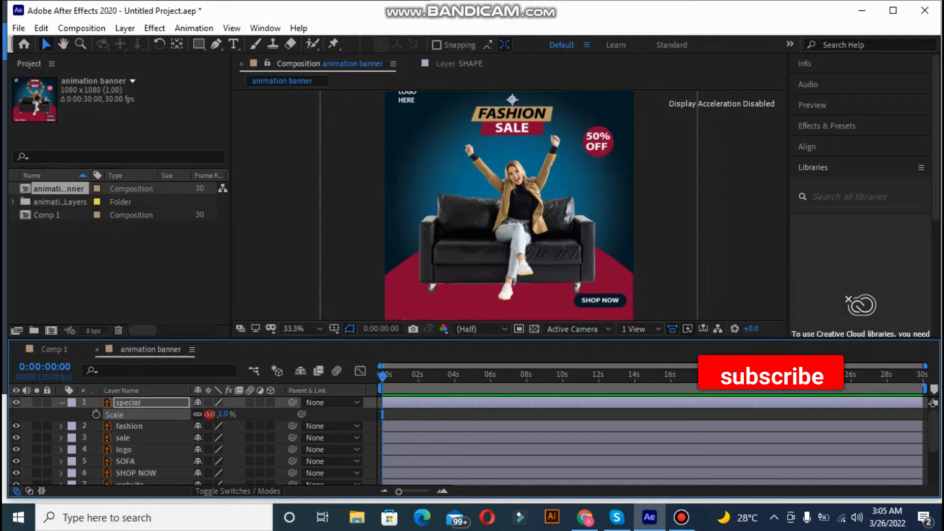
{"action": "left_click_drag", "start_coordinate": [209, 415], "coordinate": [203, 415]}
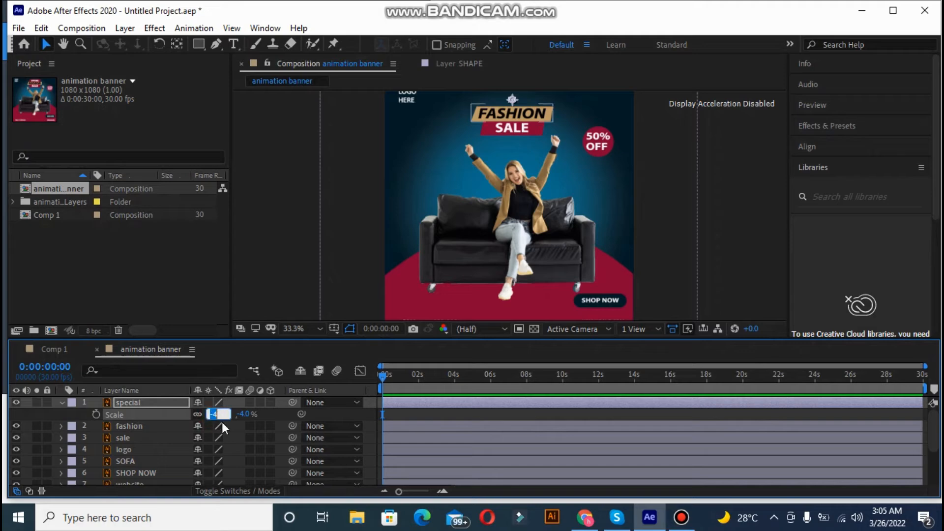
{"action": "type", "text": "0"}
{"action": "key", "text": "Return"}
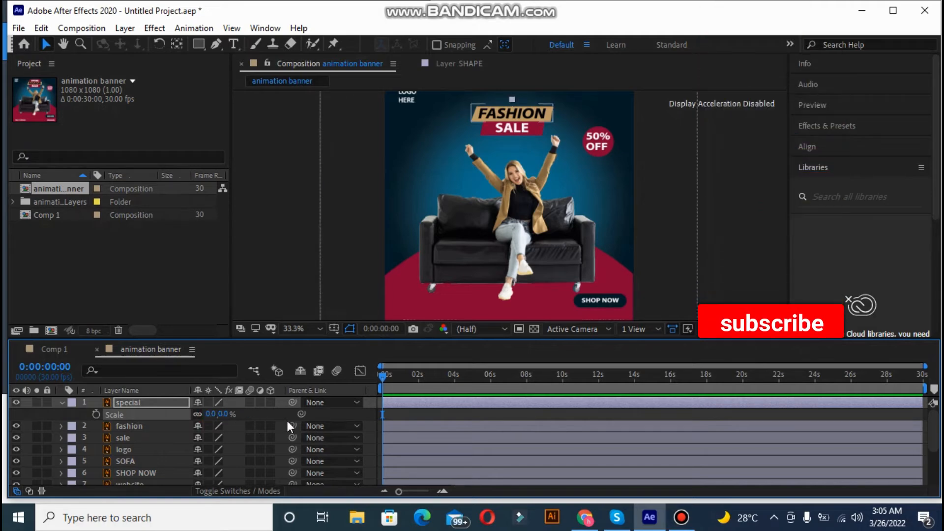
{"action": "left_click", "coordinate": [95, 413]}
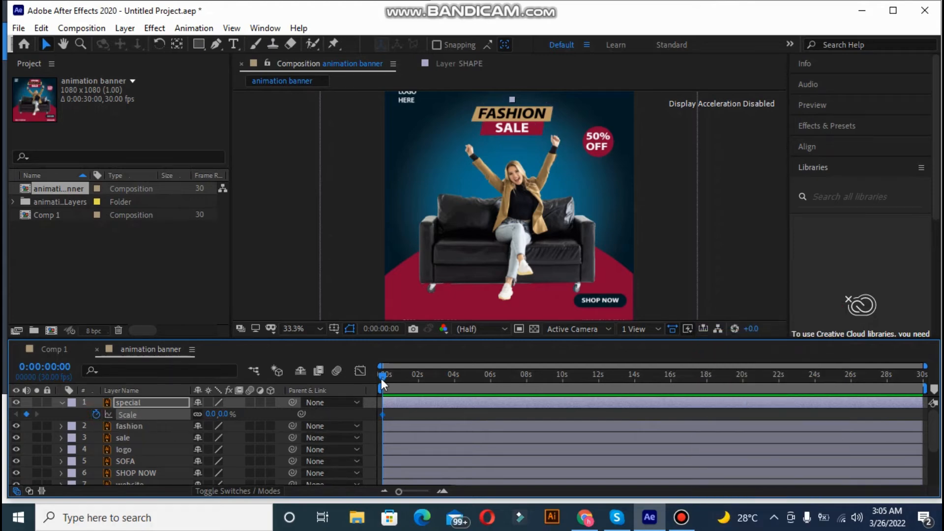
Step: Add a 100% Scale keyframe to the special layer at 0:00:02:03
{"action": "left_click_drag", "start_coordinate": [382, 378], "coordinate": [418, 376]}
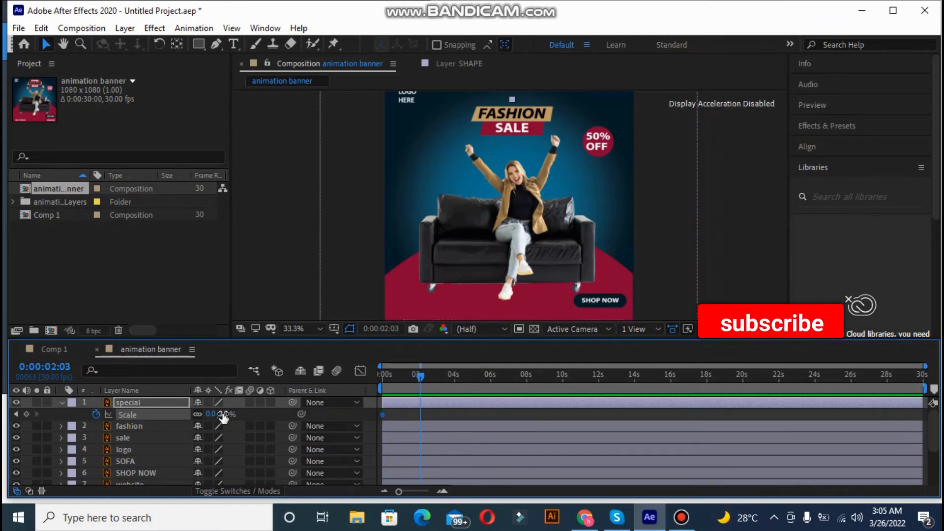
{"action": "key", "text": "BackSpace"}
{"action": "type", "text": "10"}
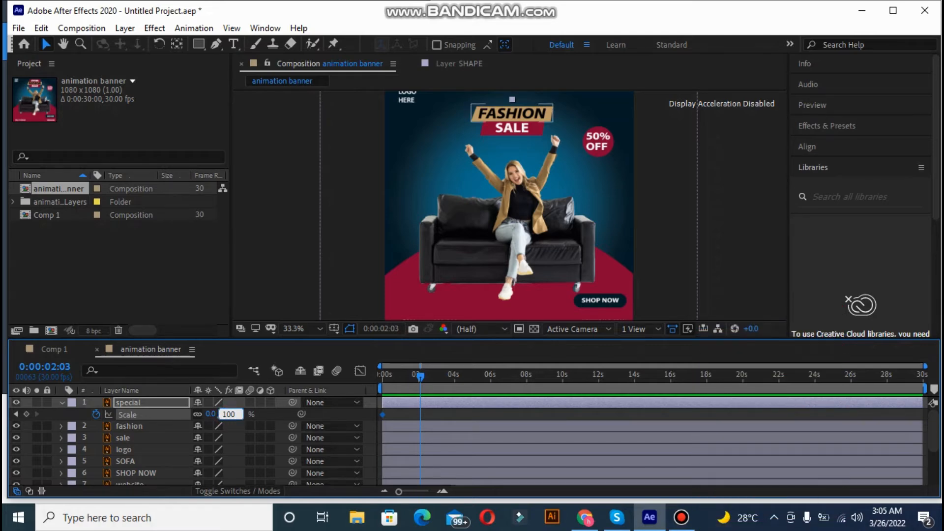
{"action": "key", "text": "Return"}
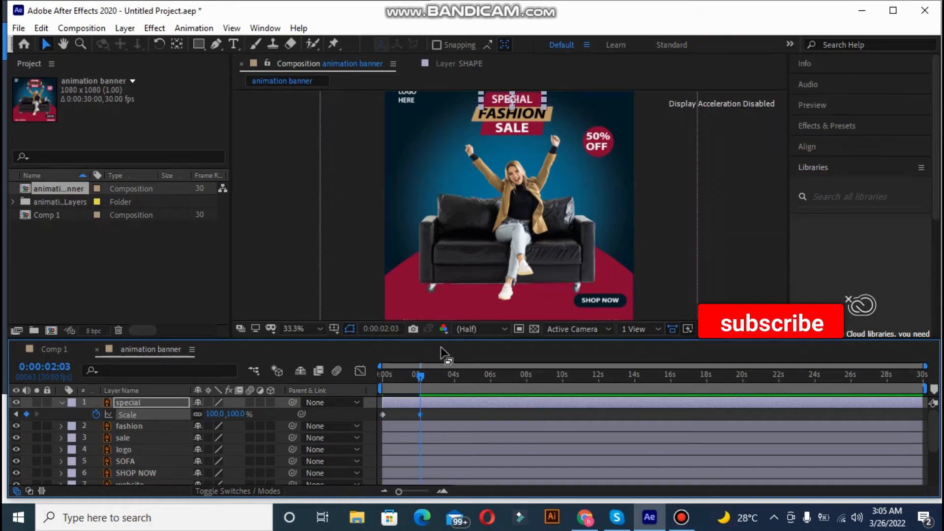
Step: Preview the special layer's scale-up animation from the start, then return to 0:00:00:00
{"action": "left_click_drag", "start_coordinate": [420, 376], "coordinate": [364, 378]}
{"action": "key", "text": "space"}
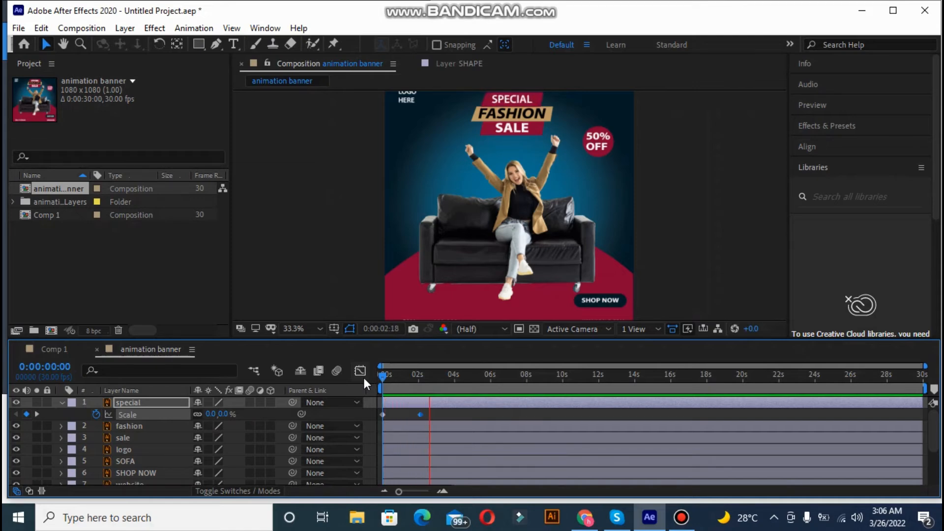
{"action": "key", "text": "space"}
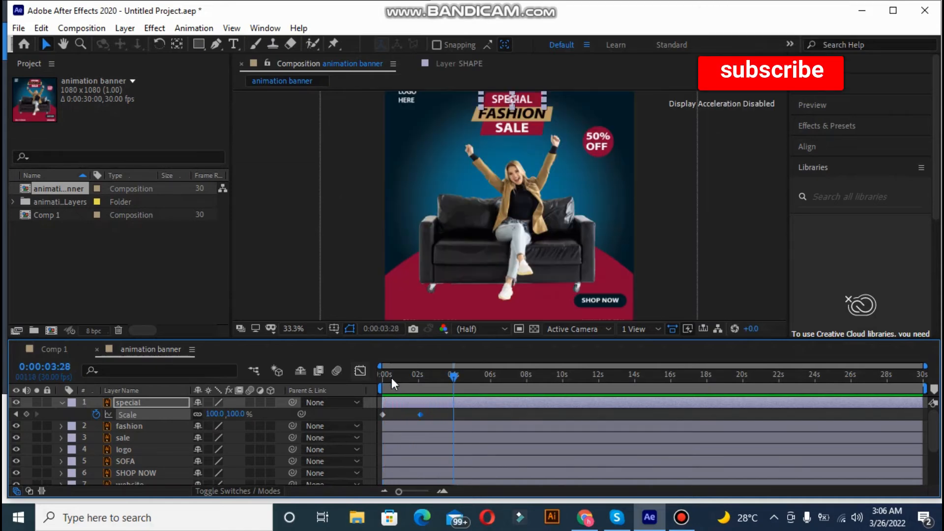
{"action": "left_click_drag", "start_coordinate": [457, 384], "coordinate": [381, 382]}
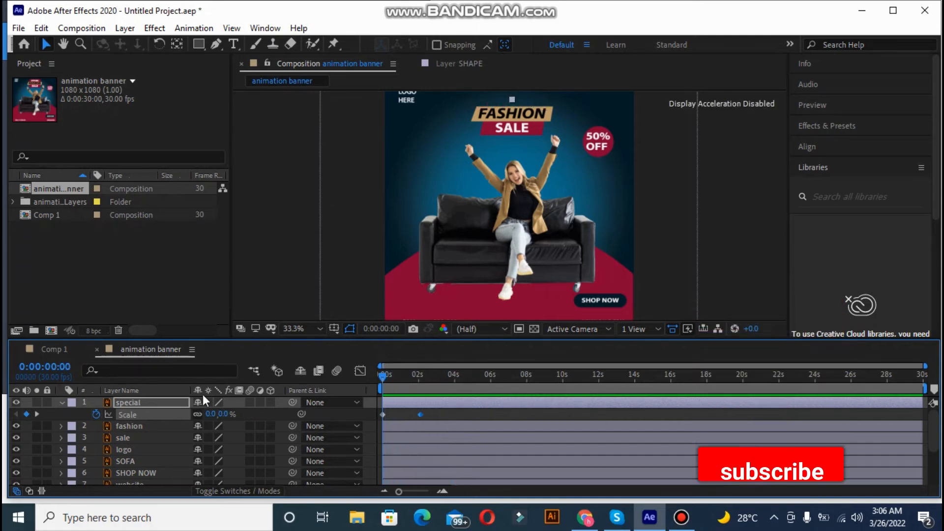
{"action": "left_click", "coordinate": [322, 328]}
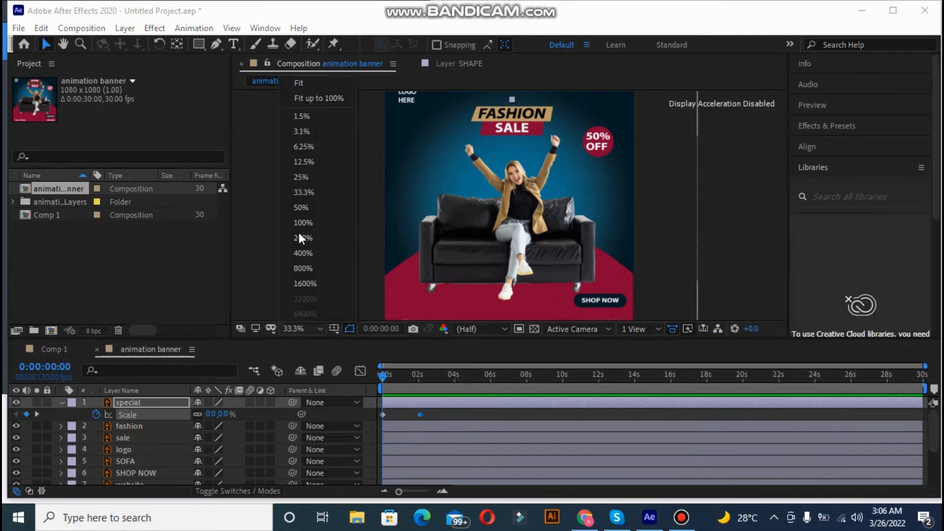
{"action": "left_click", "coordinate": [307, 171]}
{"action": "left_click", "coordinate": [318, 186]}
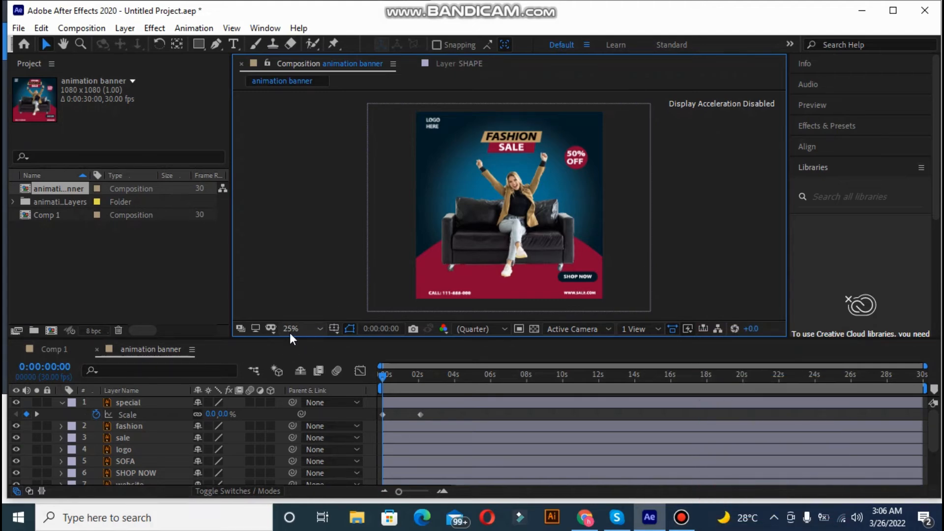
{"action": "left_click", "coordinate": [315, 326]}
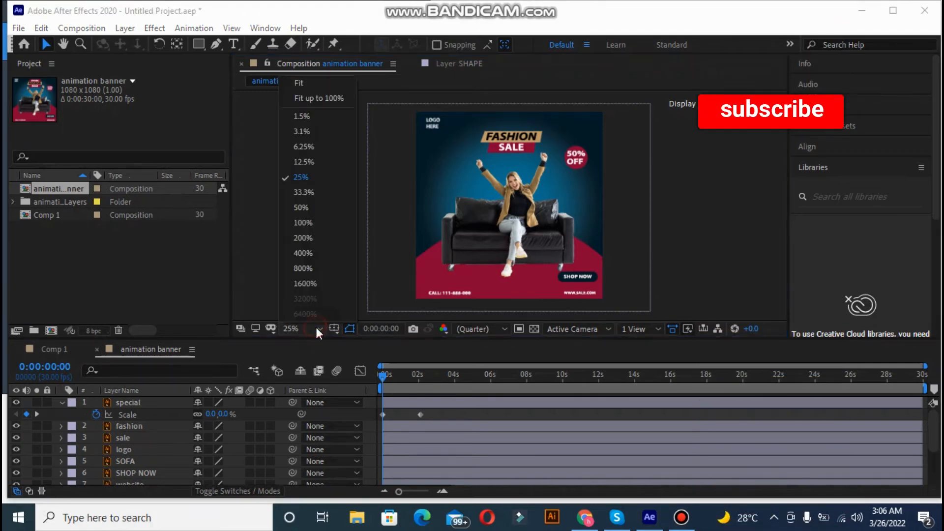
{"action": "left_click", "coordinate": [311, 194]}
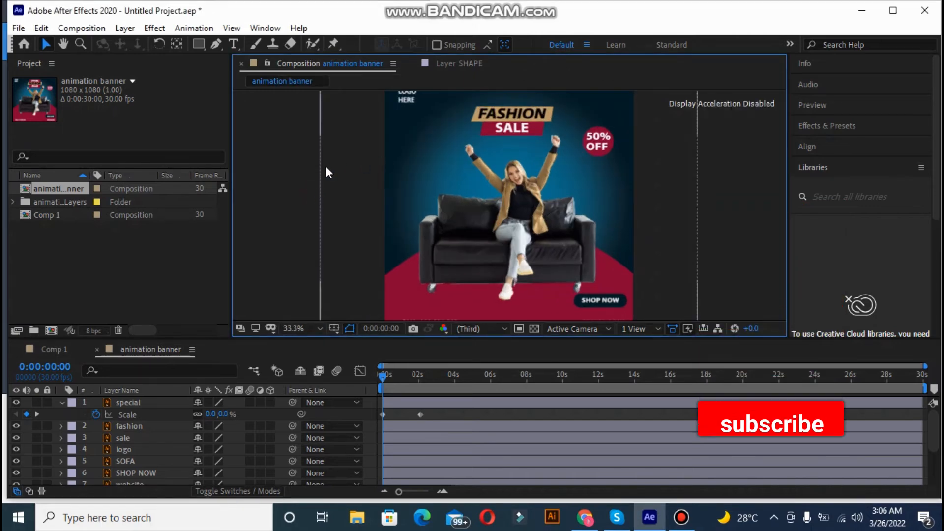
Step: Set the fashion layer's Scale to 0% and keyframe it at 0:00:00:00
{"action": "left_click", "coordinate": [129, 427]}
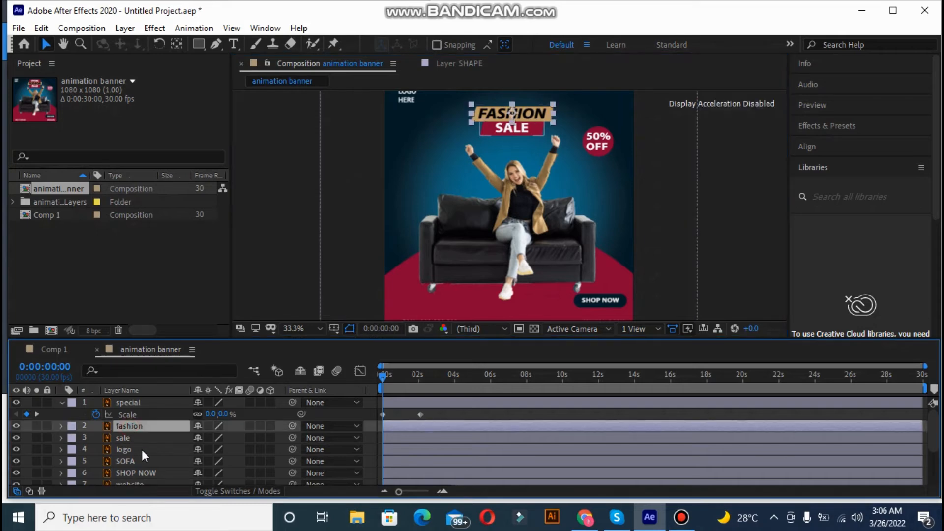
{"action": "key", "text": "s"}
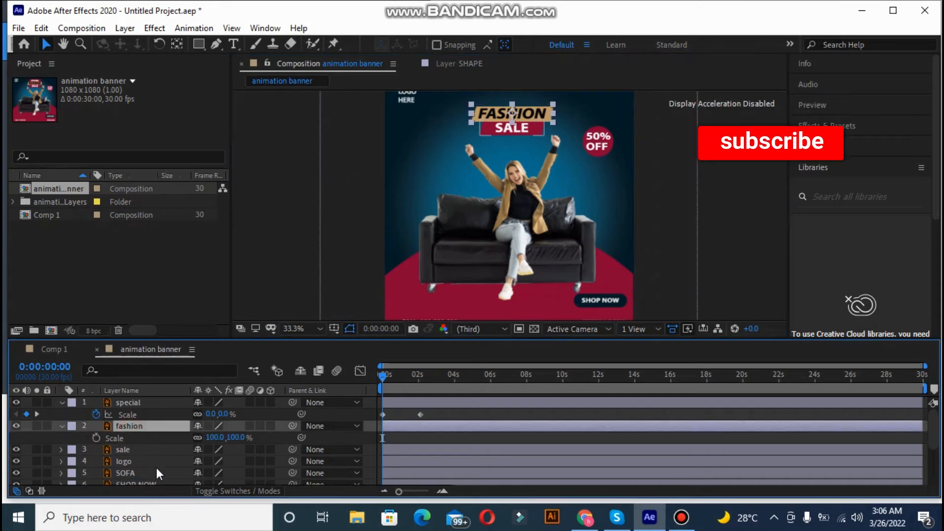
{"action": "left_click", "coordinate": [172, 435]}
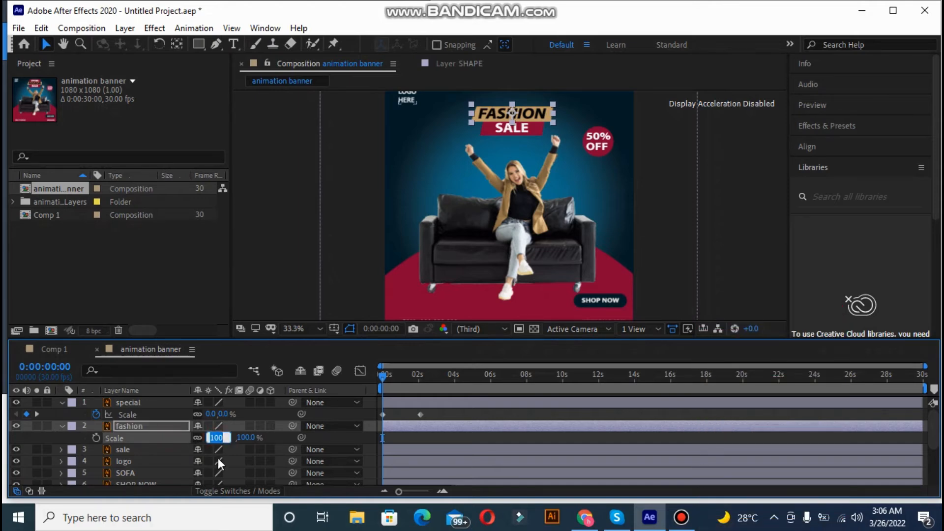
{"action": "type", "text": "0"}
{"action": "key", "text": "Return"}
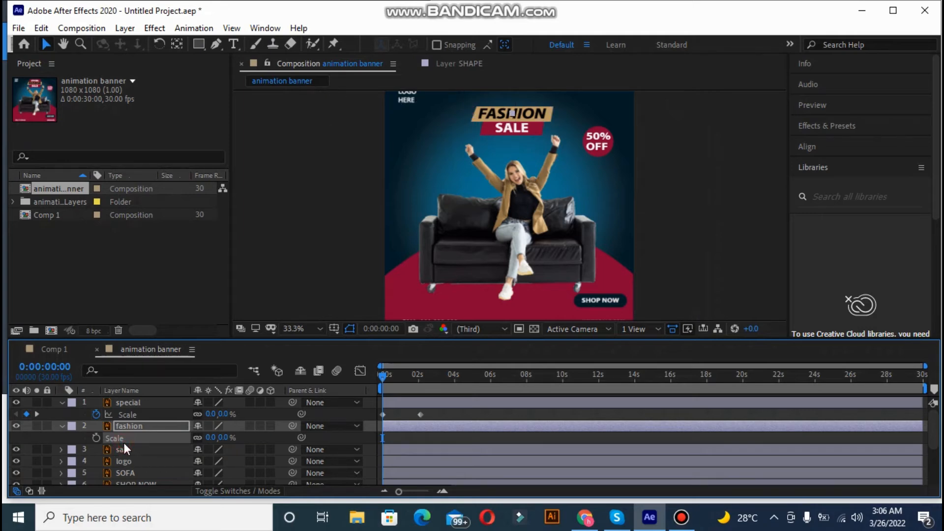
{"action": "left_click", "coordinate": [100, 437]}
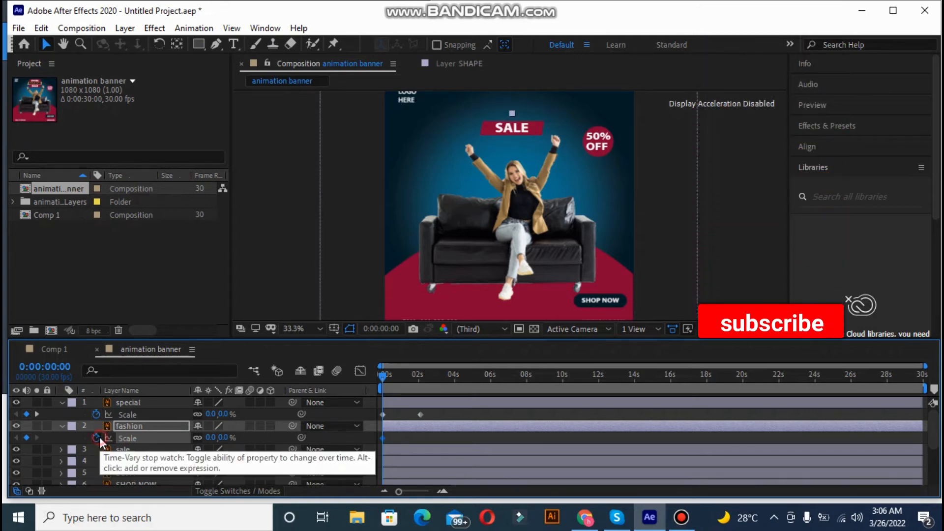
Step: Add a 100% Scale keyframe to the fashion layer at 0:00:02:03, aligned with the special layer's second keyframe
{"action": "key", "text": "space"}
{"action": "left_click", "coordinate": [421, 379]}
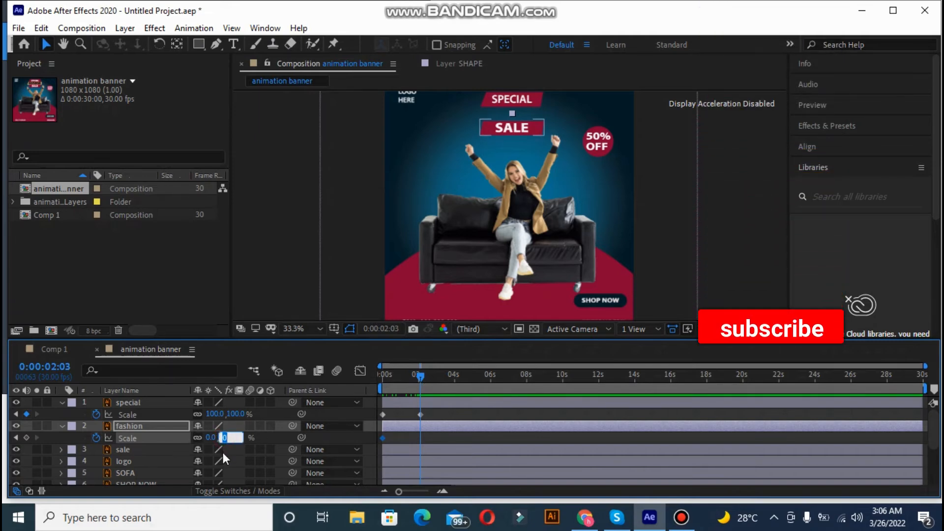
{"action": "type", "text": "100"}
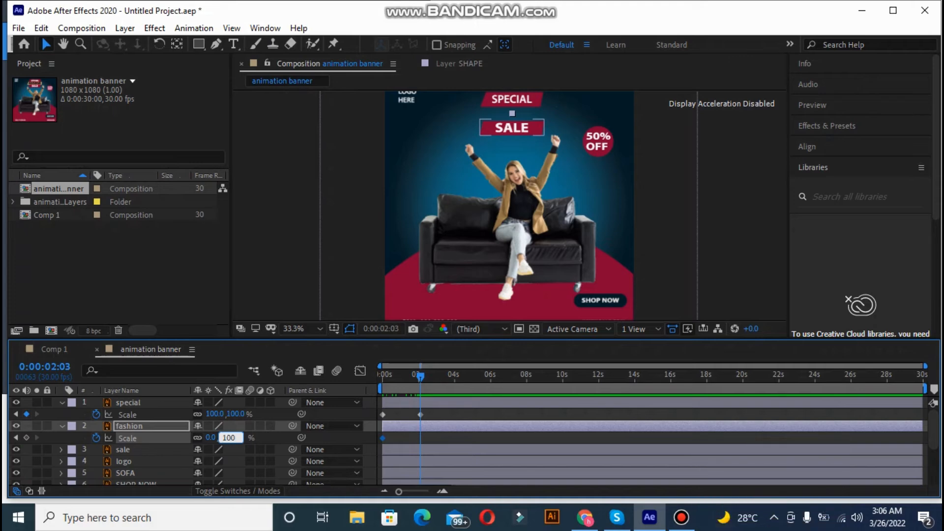
{"action": "key", "text": "Return"}
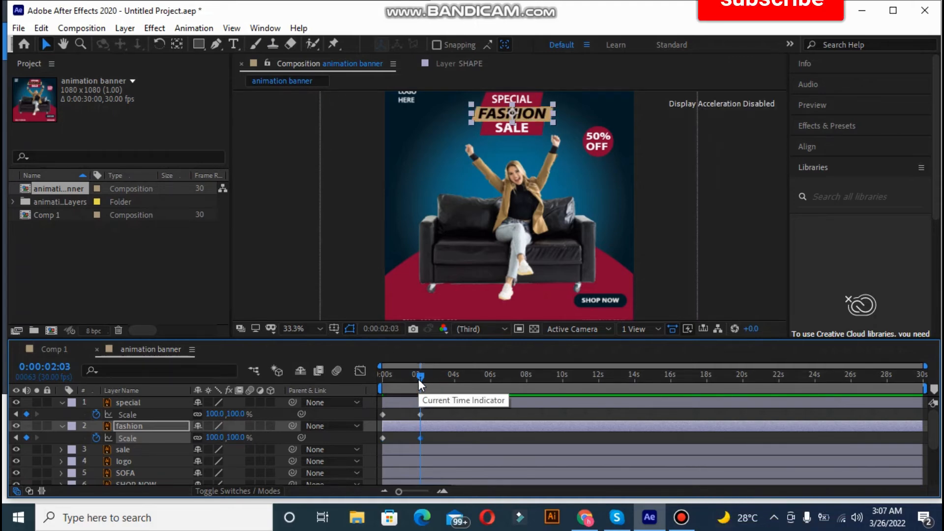
Step: Preview the special and fashion layers scaling up together from the start of the timeline
{"action": "left_click_drag", "start_coordinate": [418, 379], "coordinate": [365, 380]}
{"action": "key", "text": "space"}
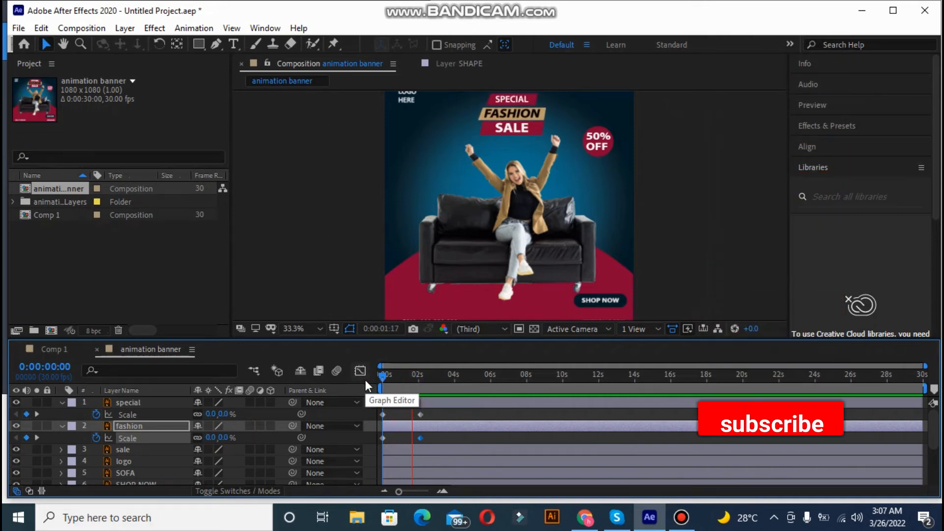
{"action": "key", "text": "space"}
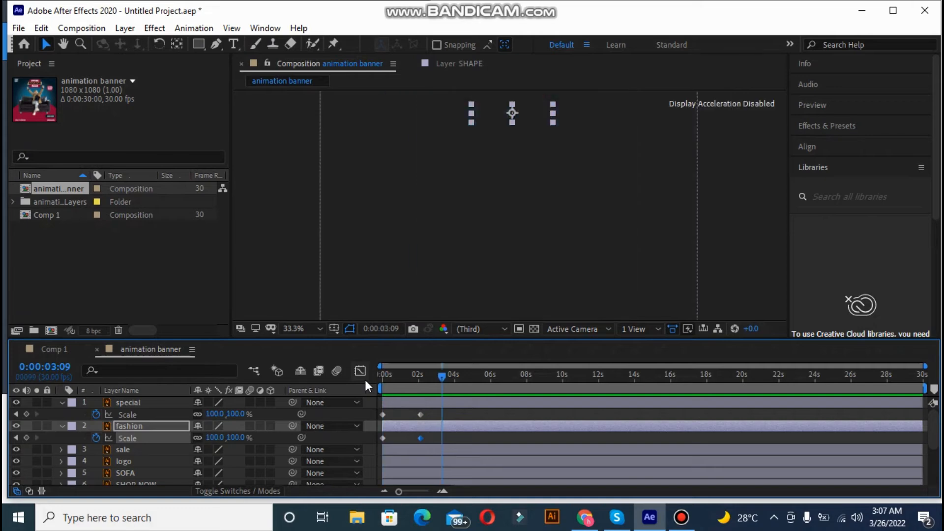
Step: Set the sale layer's Scale to 0% and keyframe it at 0:00:00:00
{"action": "left_click", "coordinate": [156, 450]}
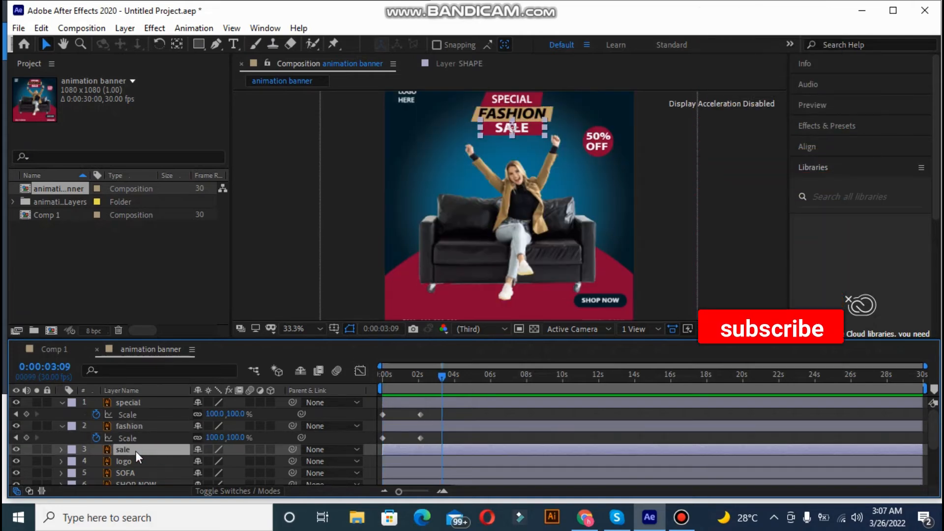
{"action": "key", "text": "s"}
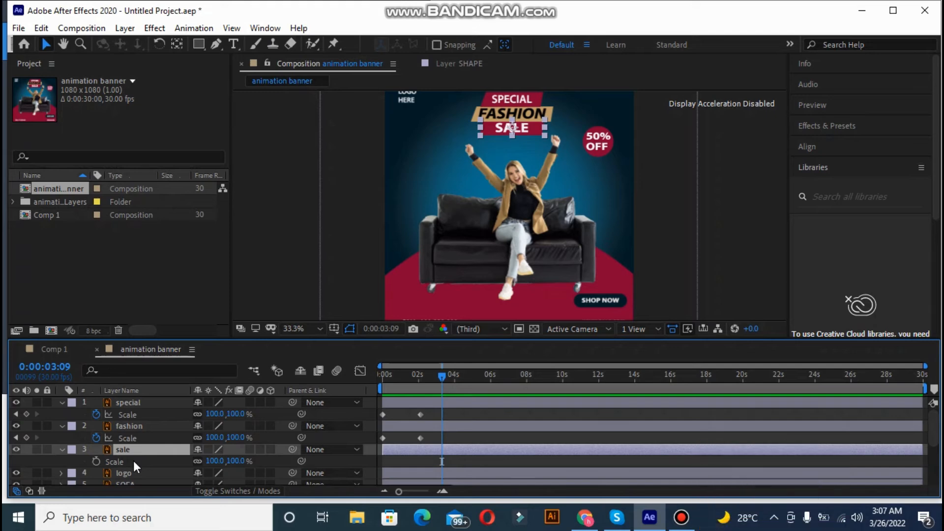
{"action": "left_click", "coordinate": [143, 462]}
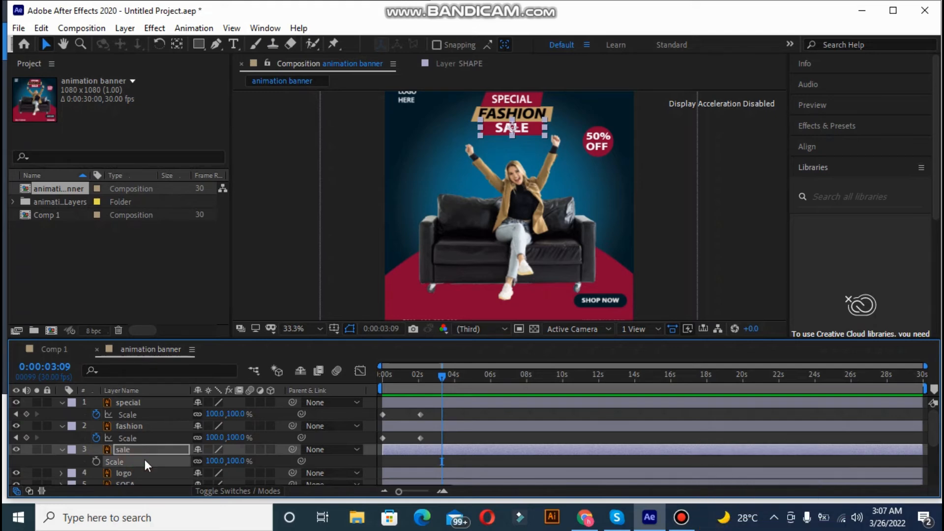
{"action": "left_click", "coordinate": [216, 460]}
{"action": "type", "text": "0"}
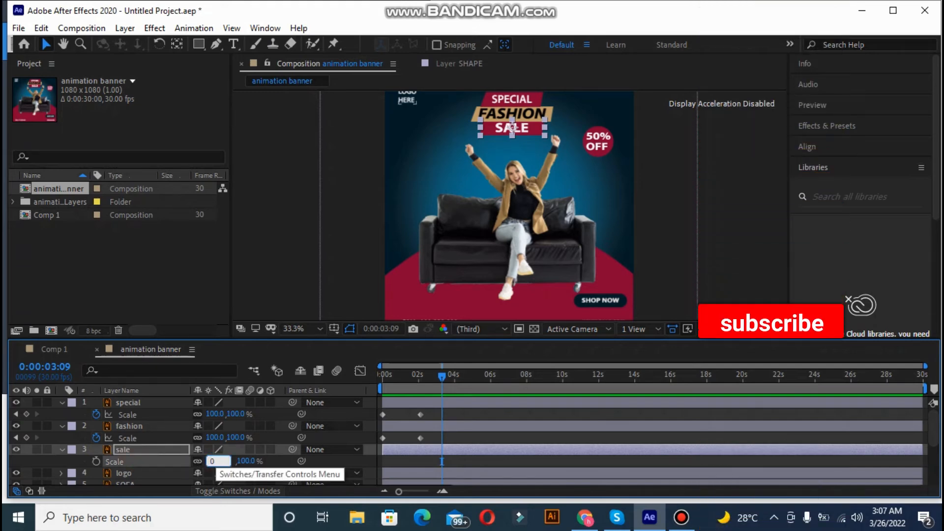
{"action": "key", "text": "Return"}
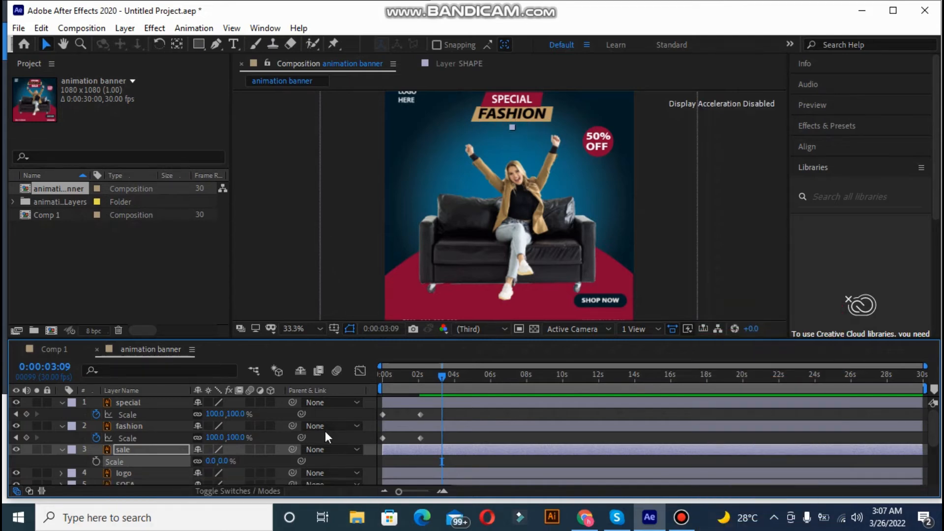
{"action": "left_click_drag", "start_coordinate": [444, 373], "coordinate": [368, 376]}
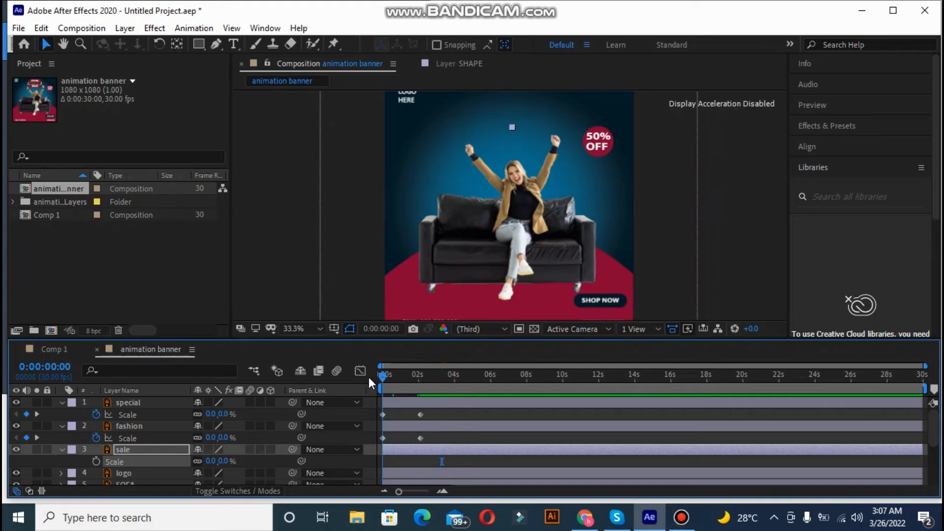
{"action": "left_click", "coordinate": [96, 461]}
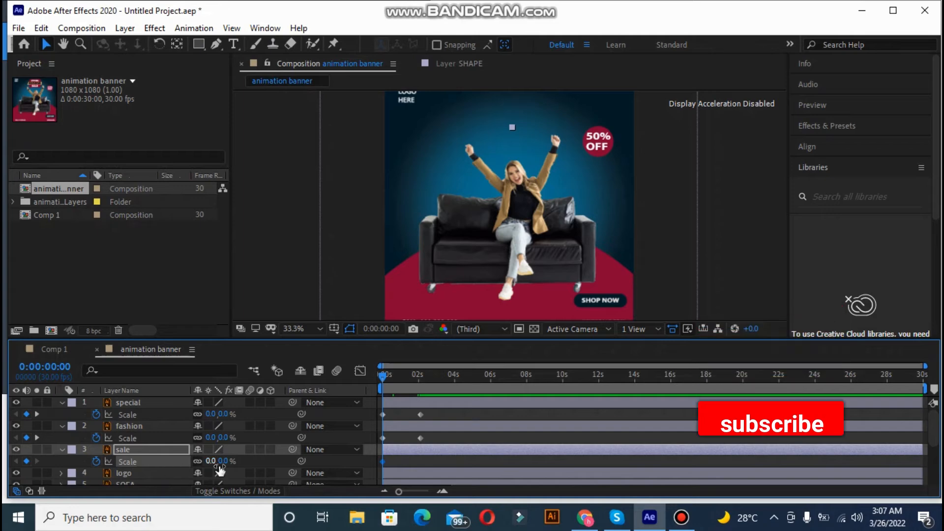
Step: Add a 100% Scale keyframe to the sale layer at 0:00:02:04, near the other headline layers' second keyframes
{"action": "left_click_drag", "start_coordinate": [384, 374], "coordinate": [422, 378]}
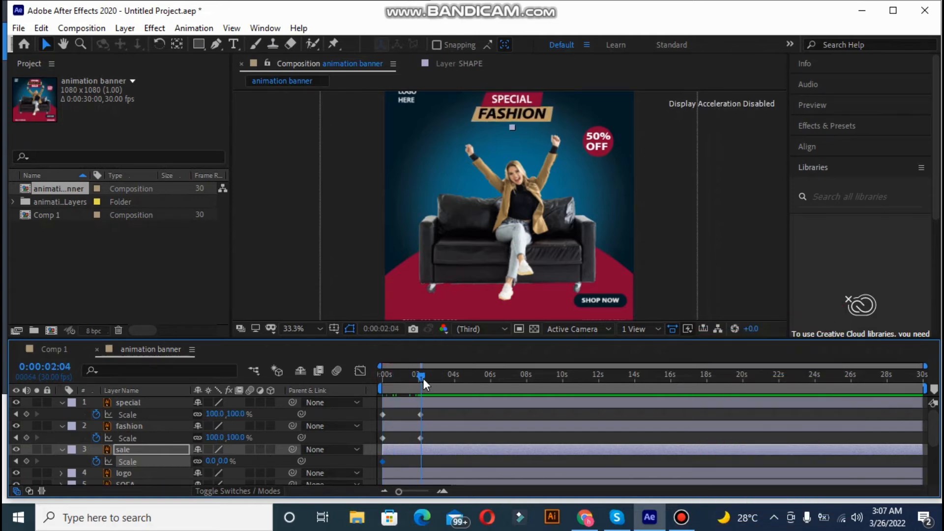
{"action": "left_click", "coordinate": [225, 460]}
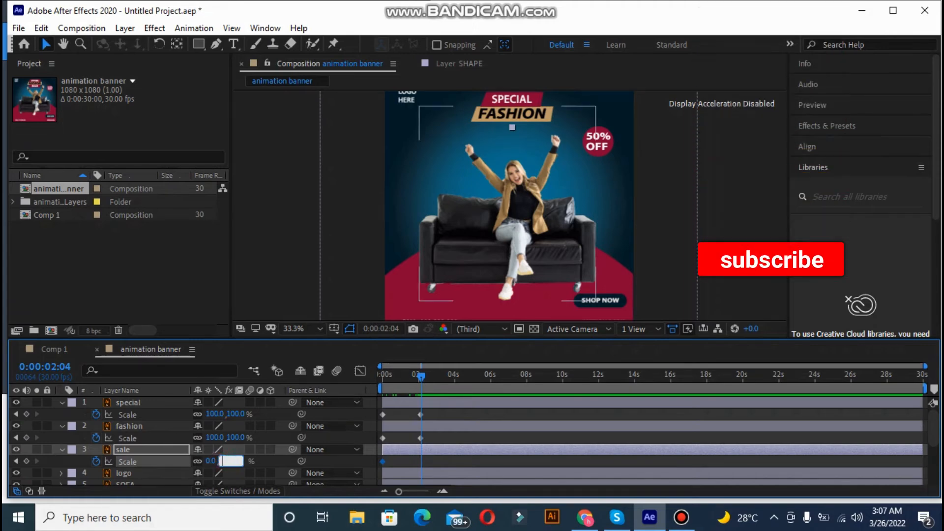
{"action": "type", "text": "100"}
{"action": "key", "text": "Return"}
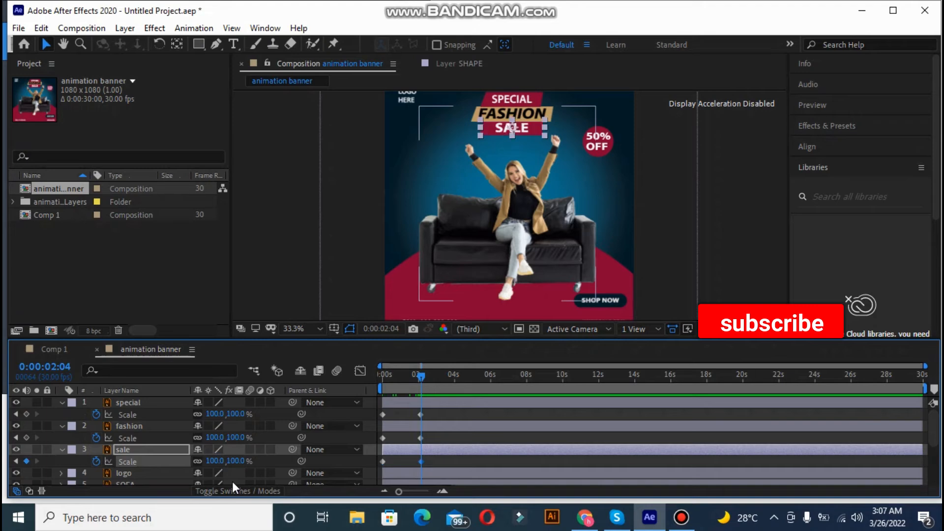
Step: Preview the special, fashion and sale layers scaling up together from the start of the timeline
{"action": "left_click_drag", "start_coordinate": [423, 377], "coordinate": [369, 378]}
{"action": "key", "text": "space"}
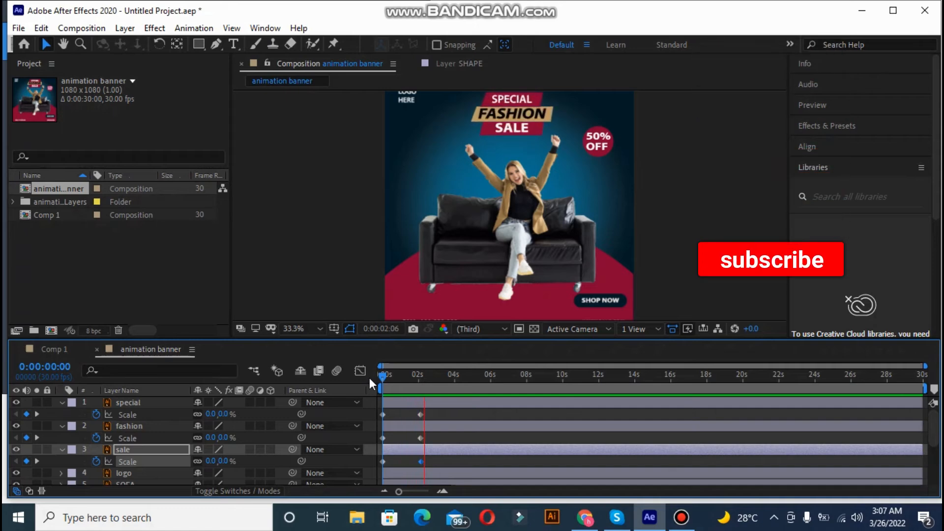
{"action": "key", "text": "space"}
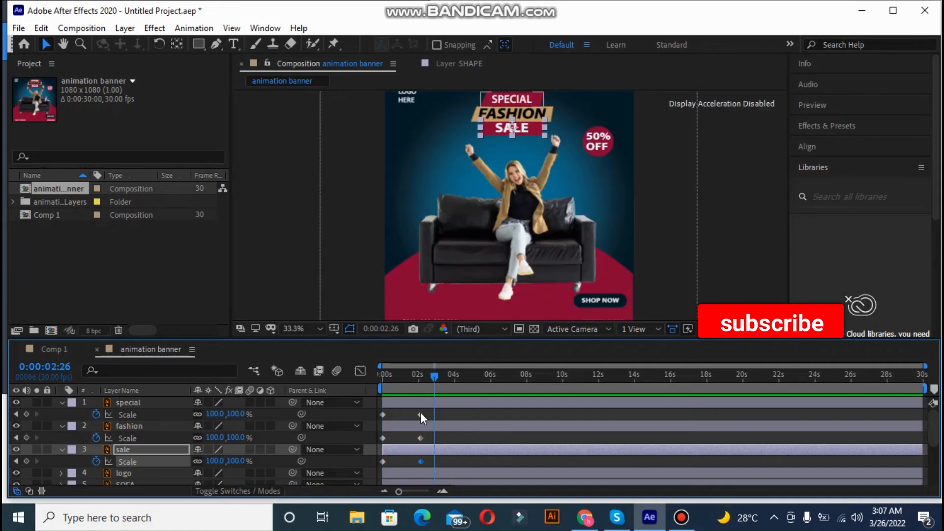
Step: Apply Easy Ease to the special layer's second Scale keyframe
{"action": "left_click", "coordinate": [420, 414]}
{"action": "right_click", "coordinate": [421, 413]}
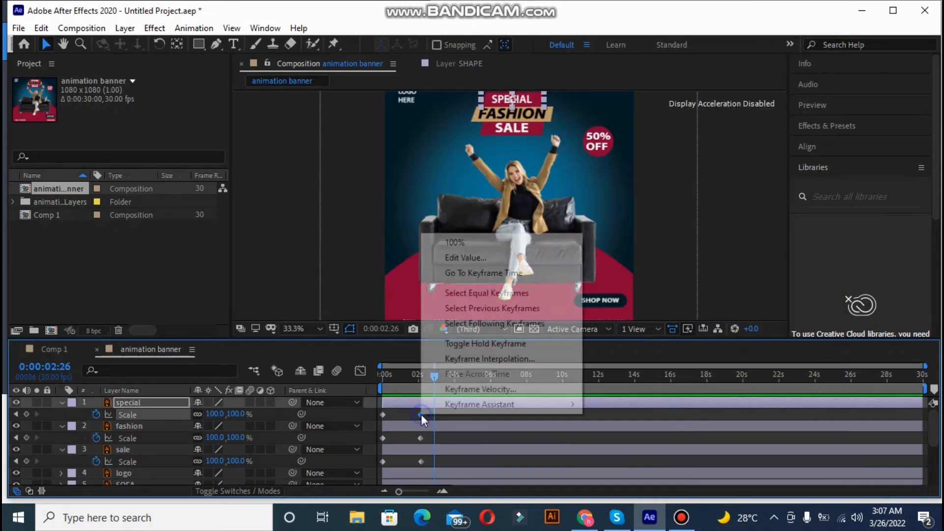
{"action": "mouse_move", "coordinate": [445, 408]}
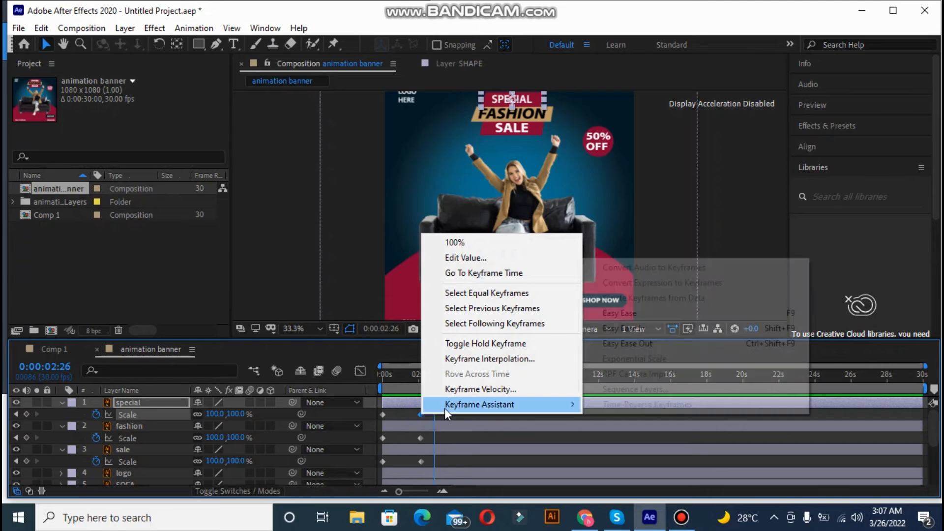
{"action": "left_click", "coordinate": [626, 313]}
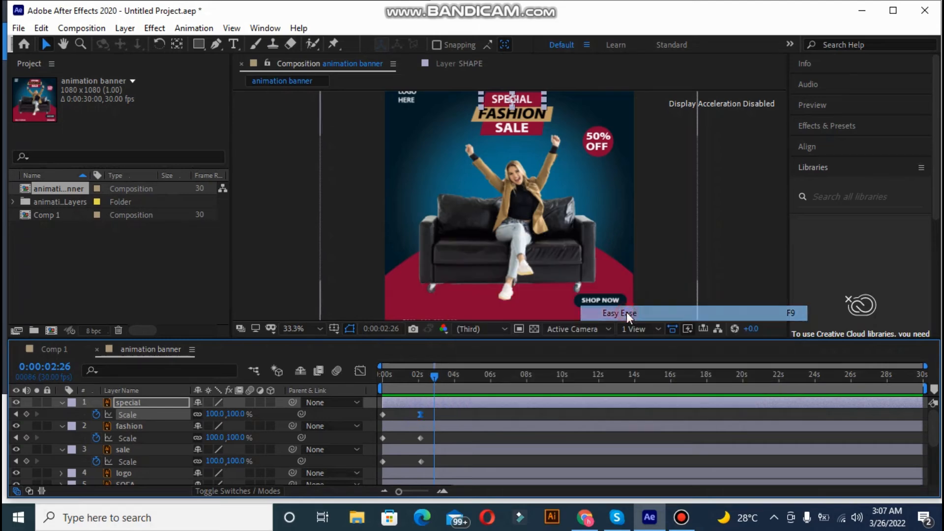
Step: Apply Easy Ease to the fashion layer's second Scale keyframe
{"action": "left_click", "coordinate": [420, 437]}
{"action": "right_click", "coordinate": [421, 437]}
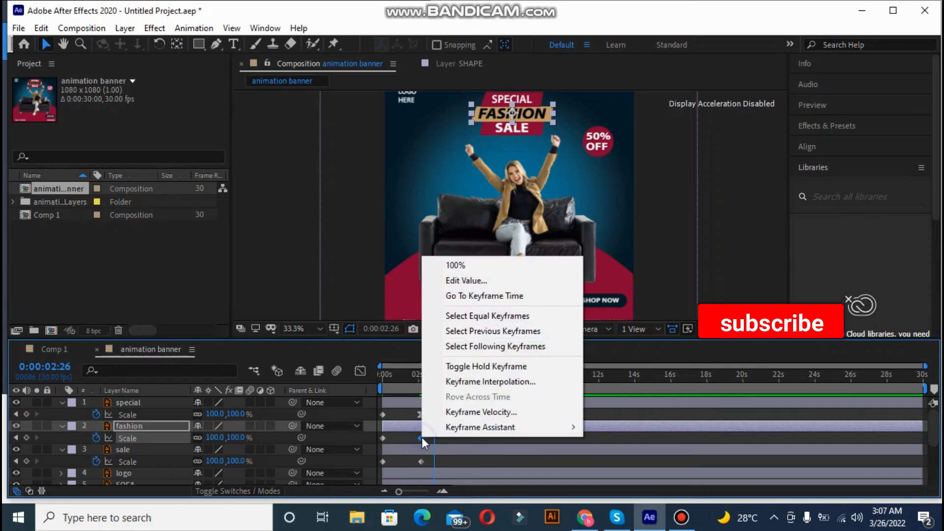
{"action": "mouse_move", "coordinate": [552, 426]}
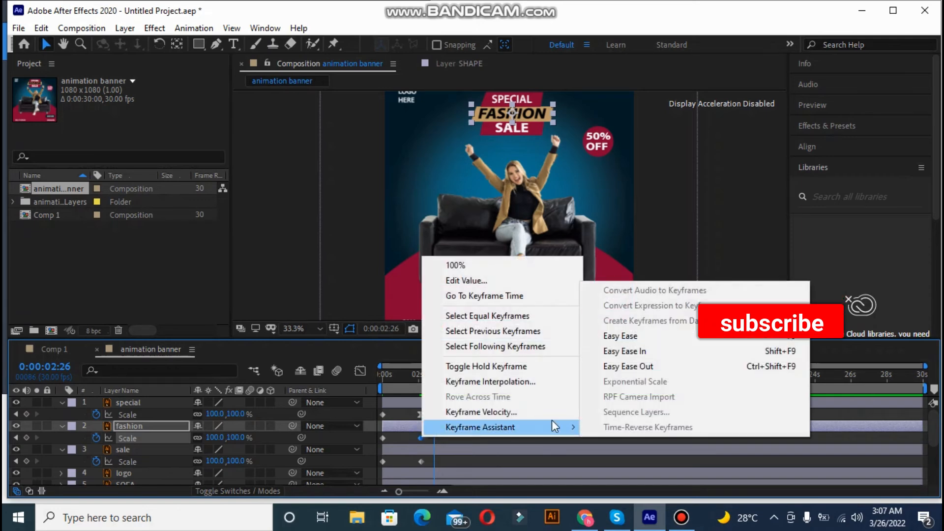
{"action": "left_click", "coordinate": [695, 333]}
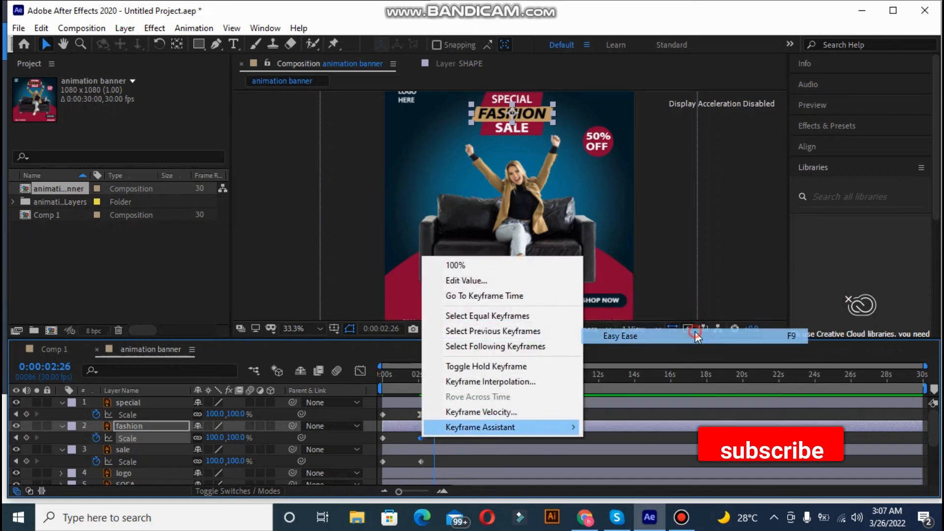
Step: Apply Easy Ease to the sale layer's second Scale keyframe
{"action": "left_click", "coordinate": [421, 461]}
{"action": "right_click", "coordinate": [423, 461]}
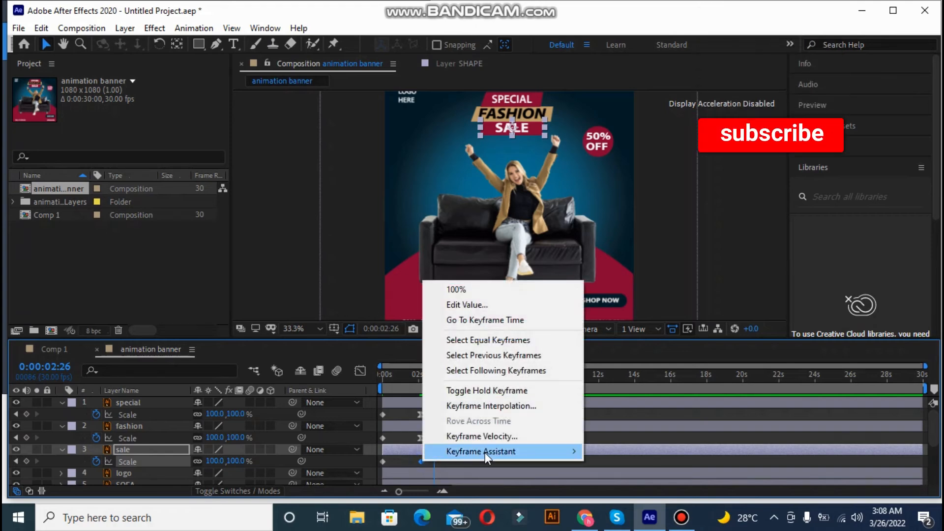
{"action": "mouse_move", "coordinate": [484, 452]}
{"action": "left_click", "coordinate": [684, 363]}
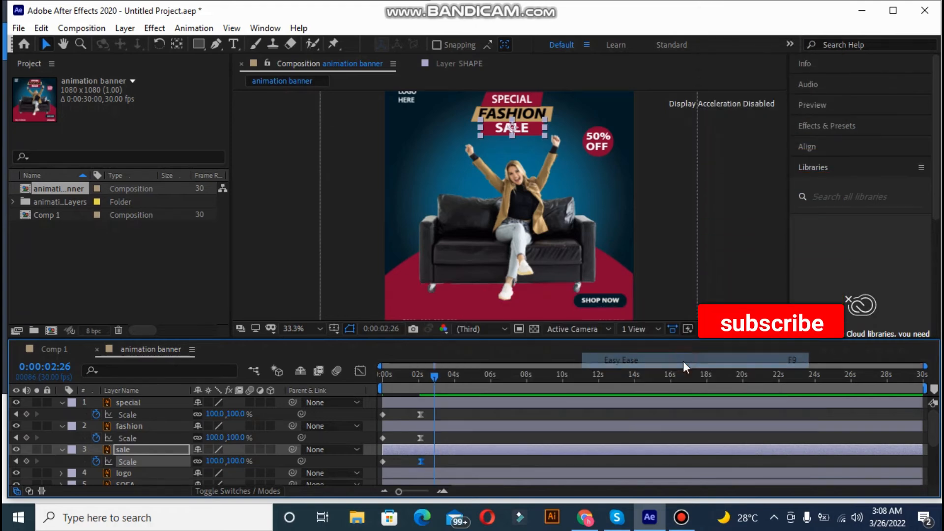
Step: Deselect the sale layer, return to 0:00:00:00 and bring the layers below sale into view in the timeline
{"action": "left_click", "coordinate": [365, 283]}
{"action": "left_click_drag", "start_coordinate": [432, 379], "coordinate": [352, 382]}
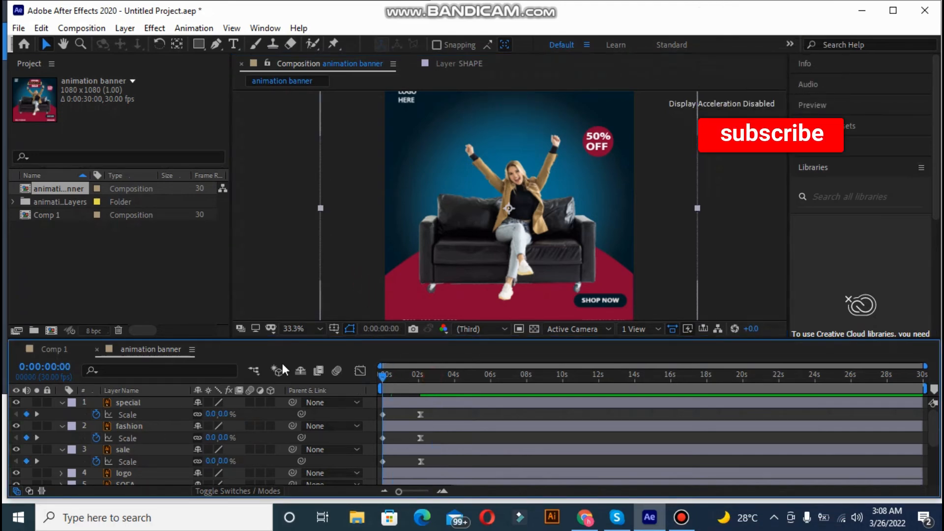
{"action": "left_click_drag", "start_coordinate": [934, 434], "coordinate": [936, 453]}
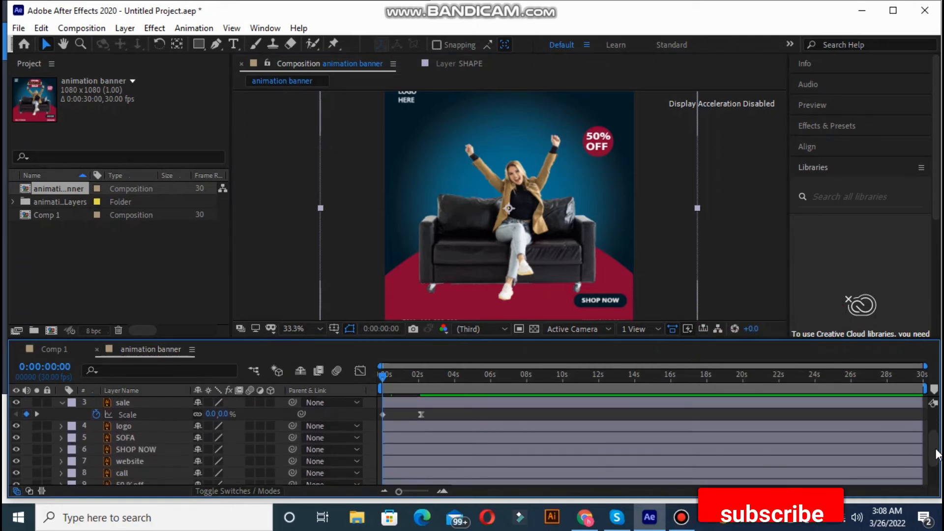
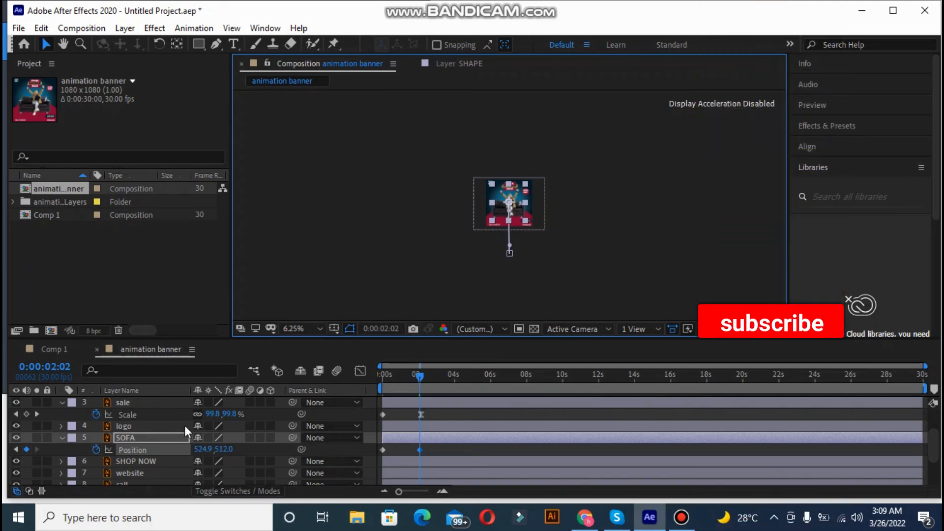
Step: Set the composition view's magnification to 25% with the SOFA layer selected, so the whole banner fits
{"action": "left_click", "coordinate": [429, 437]}
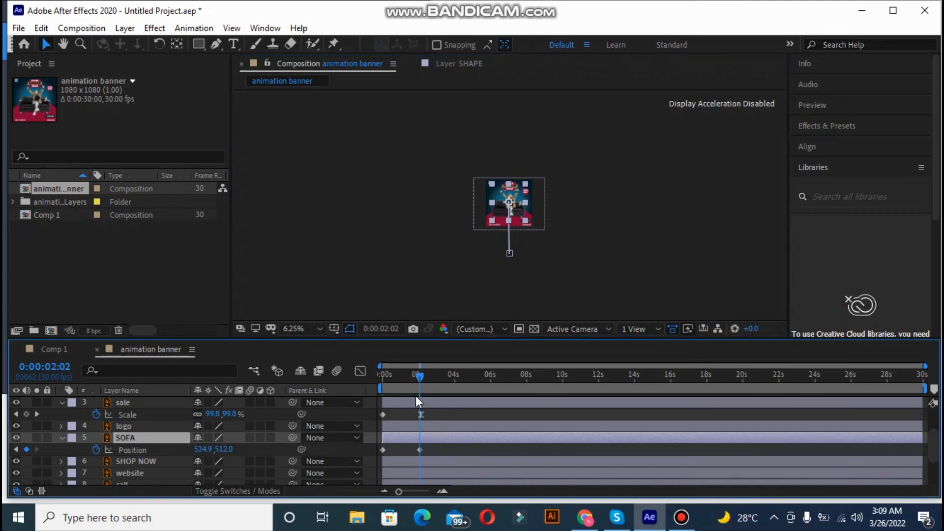
{"action": "left_click", "coordinate": [320, 329]}
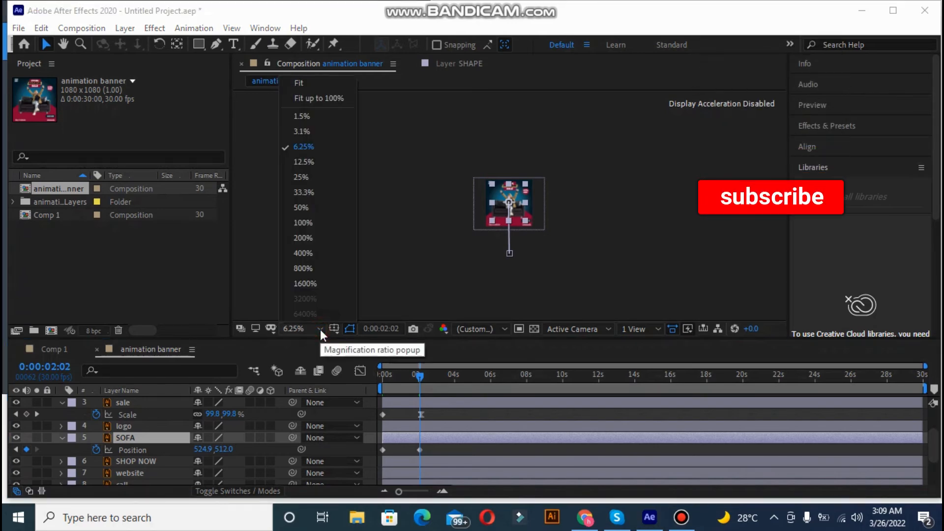
{"action": "left_click", "coordinate": [317, 192]}
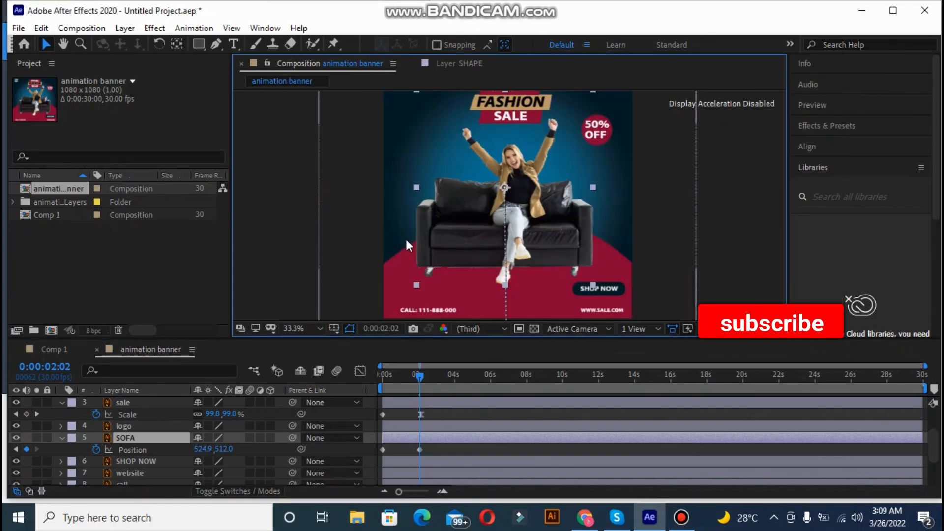
{"action": "left_click", "coordinate": [317, 325]}
{"action": "left_click", "coordinate": [311, 180]}
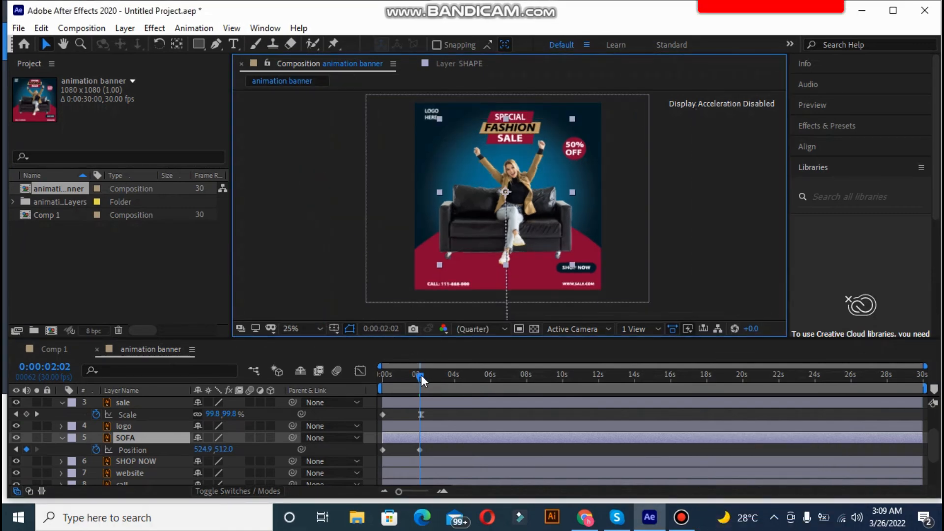
Step: Preview the SOFA layer's slide-up animation with the headlines twice from the start, then return to 0:00:00:00
{"action": "left_click", "coordinate": [383, 375]}
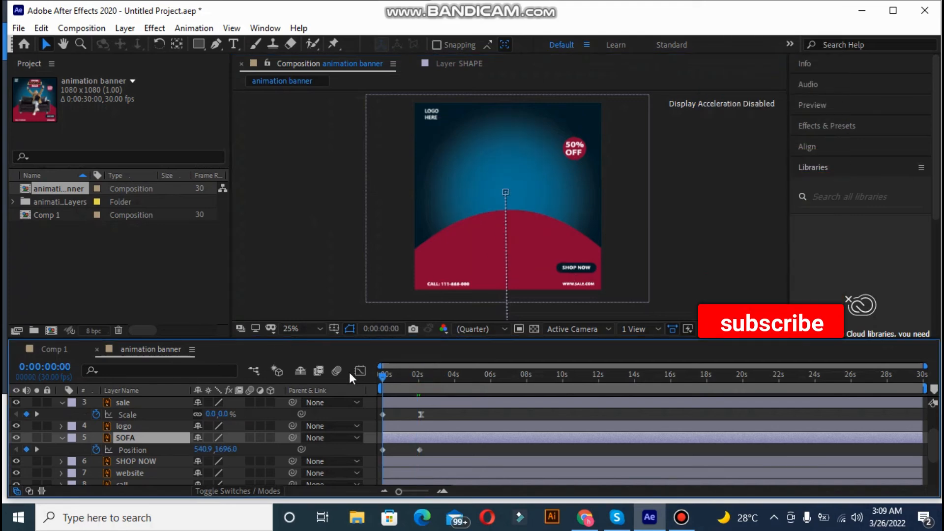
{"action": "key", "text": "space"}
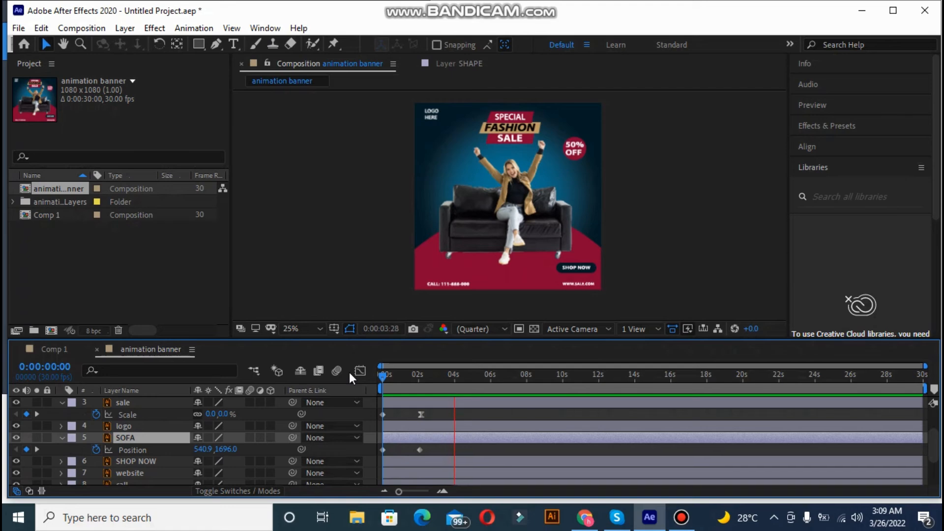
{"action": "key", "text": "space"}
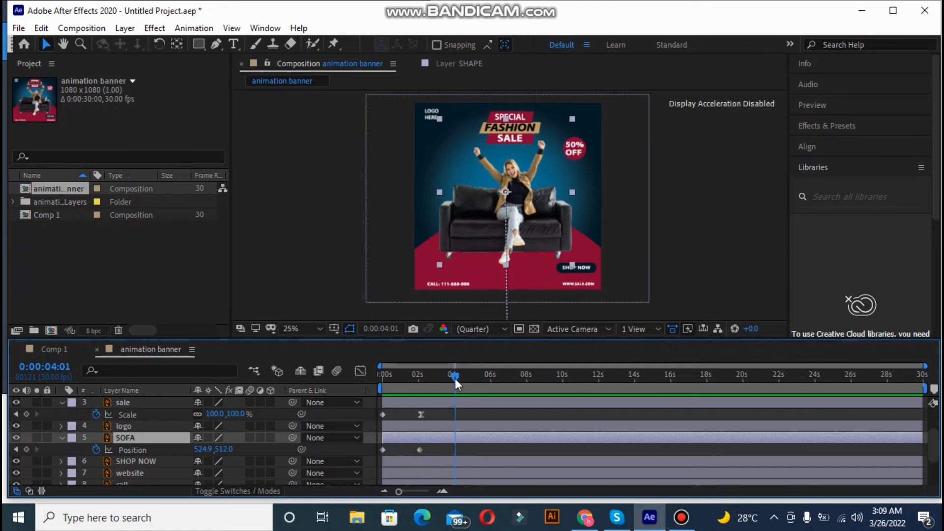
{"action": "left_click_drag", "start_coordinate": [455, 377], "coordinate": [382, 375]}
{"action": "key", "text": "space"}
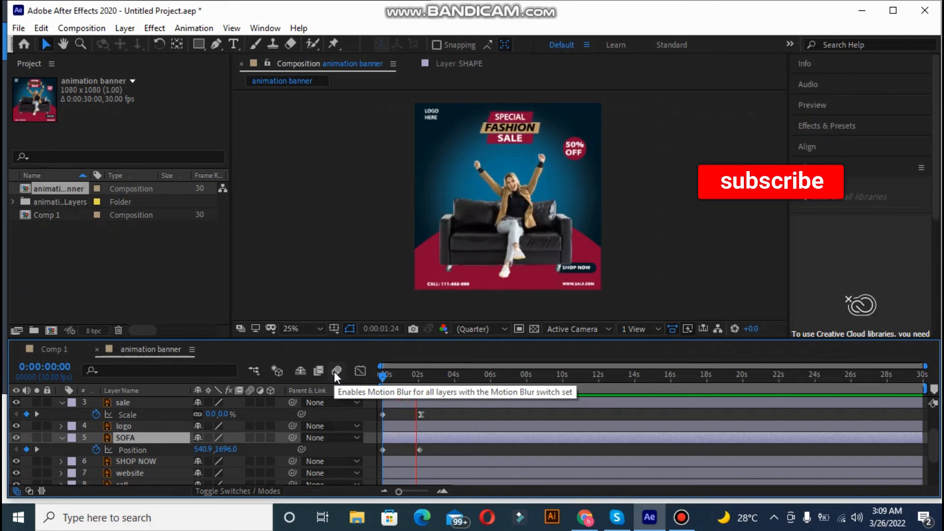
{"action": "key", "text": "space"}
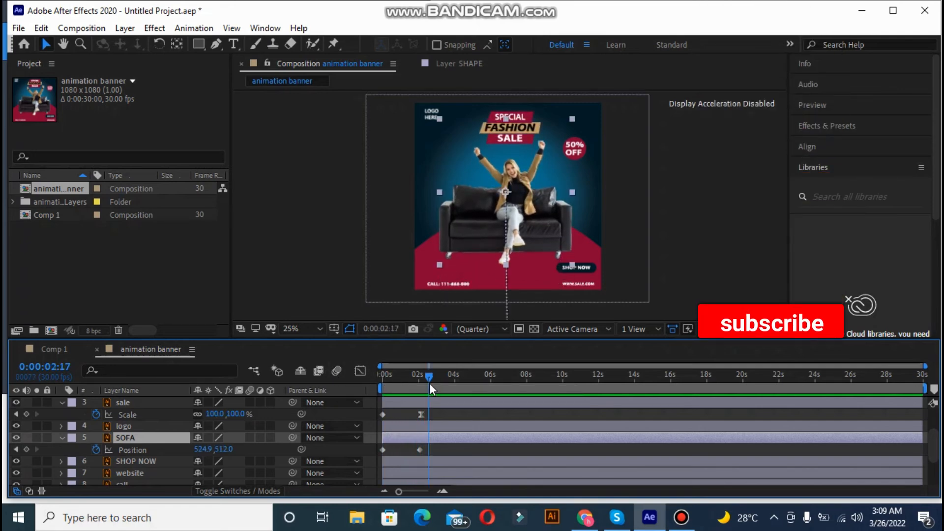
{"action": "left_click_drag", "start_coordinate": [428, 377], "coordinate": [376, 382]}
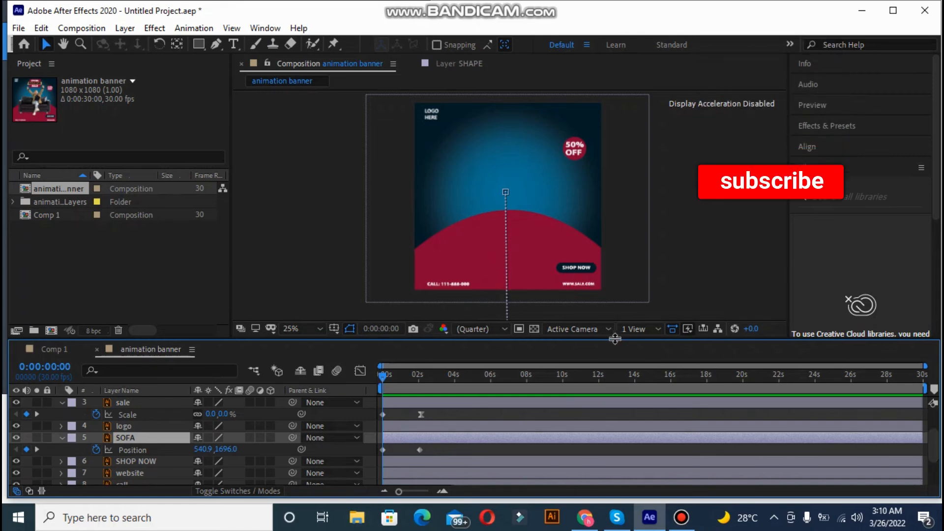
Step: Start a Position keyframe for the website layer at 0:00:00:00, with the text moved off the banner's right edge to about 1272, 1044
{"action": "left_click", "coordinate": [317, 229]}
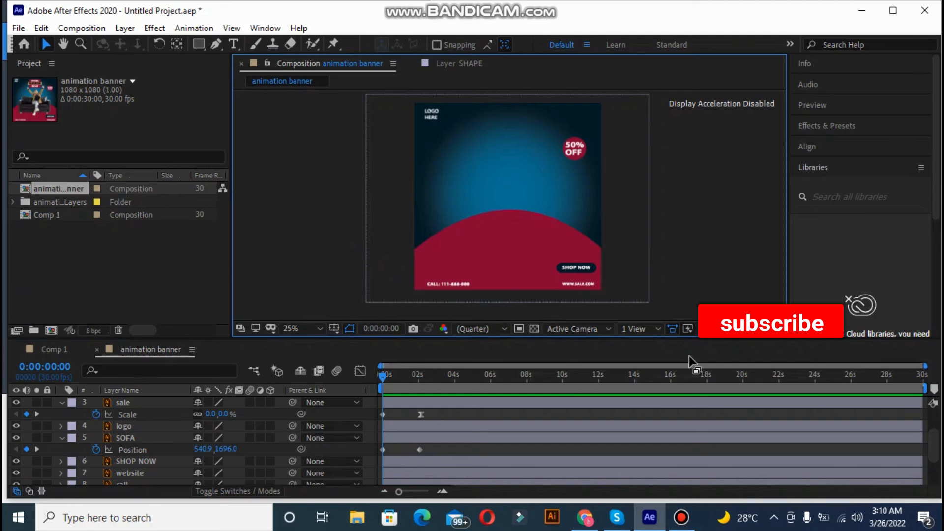
{"action": "left_click_drag", "start_coordinate": [937, 440], "coordinate": [937, 461]}
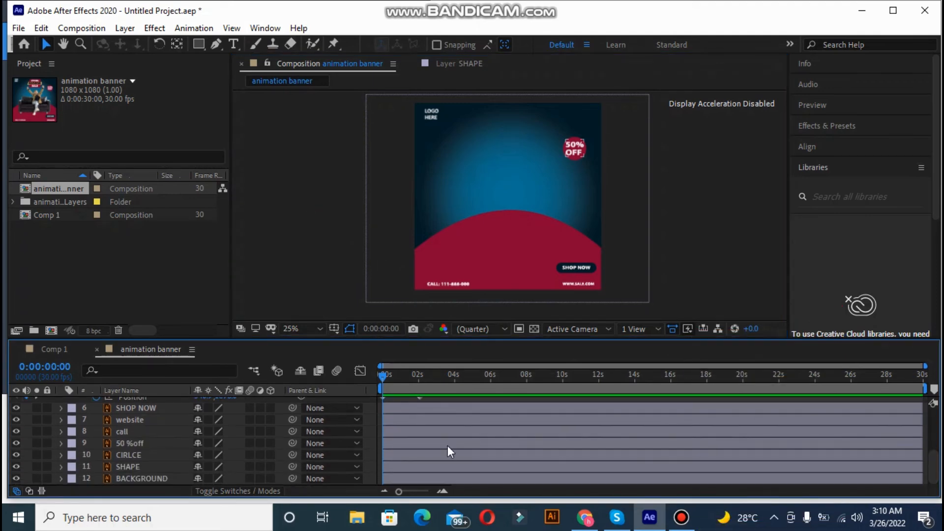
{"action": "left_click", "coordinate": [142, 418]}
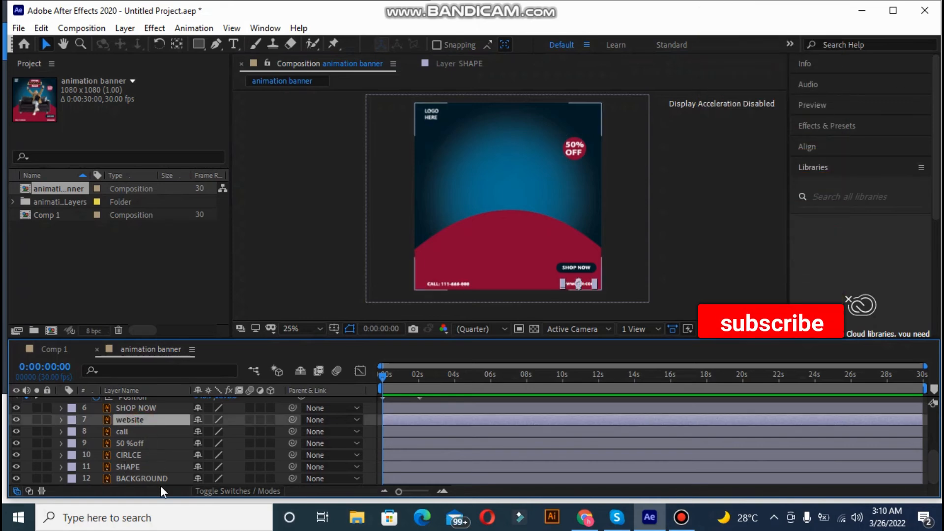
{"action": "key", "text": "p"}
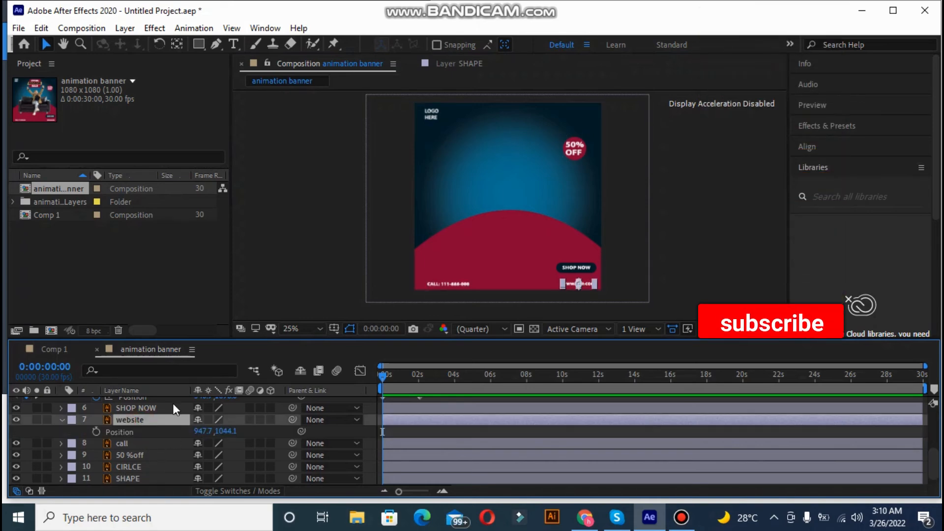
{"action": "left_click", "coordinate": [122, 435]}
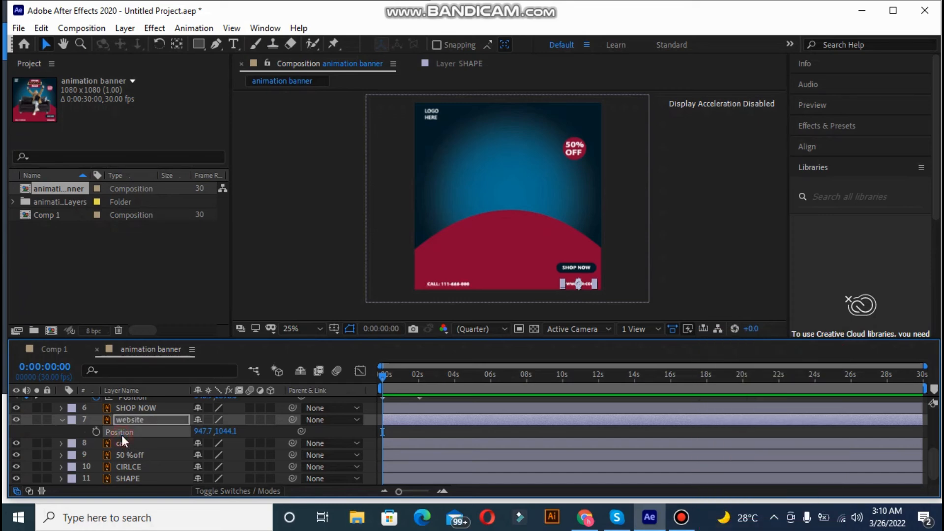
{"action": "left_click_drag", "start_coordinate": [581, 286], "coordinate": [632, 283]}
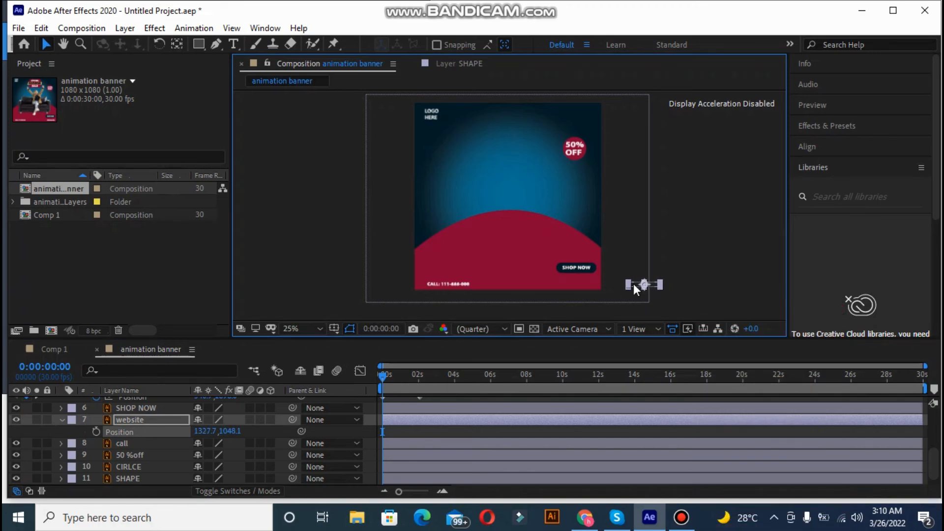
{"action": "left_click", "coordinate": [96, 431]}
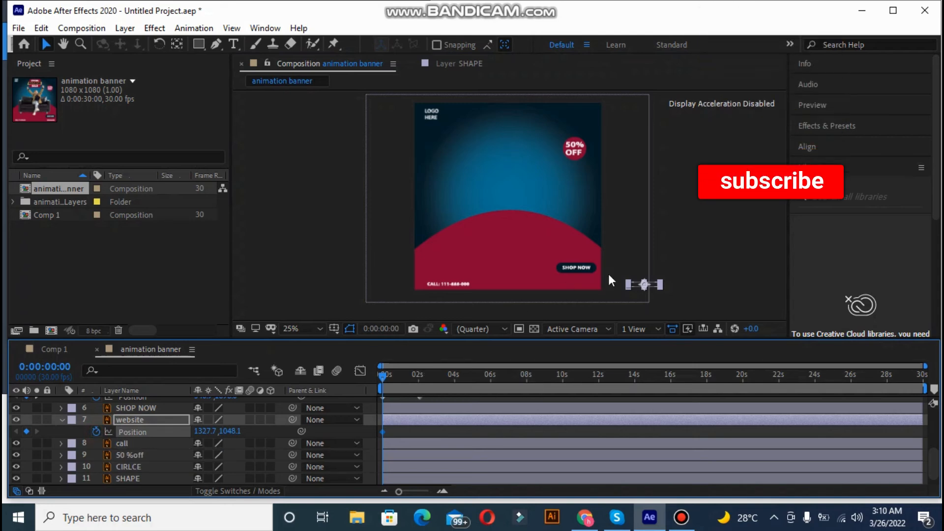
{"action": "mouse_move", "coordinate": [644, 284]}
{"action": "left_mouse_down"}
{"action": "mouse_move", "coordinate": [583, 283]}
{"action": "mouse_move", "coordinate": [641, 284]}
{"action": "left_mouse_up"}
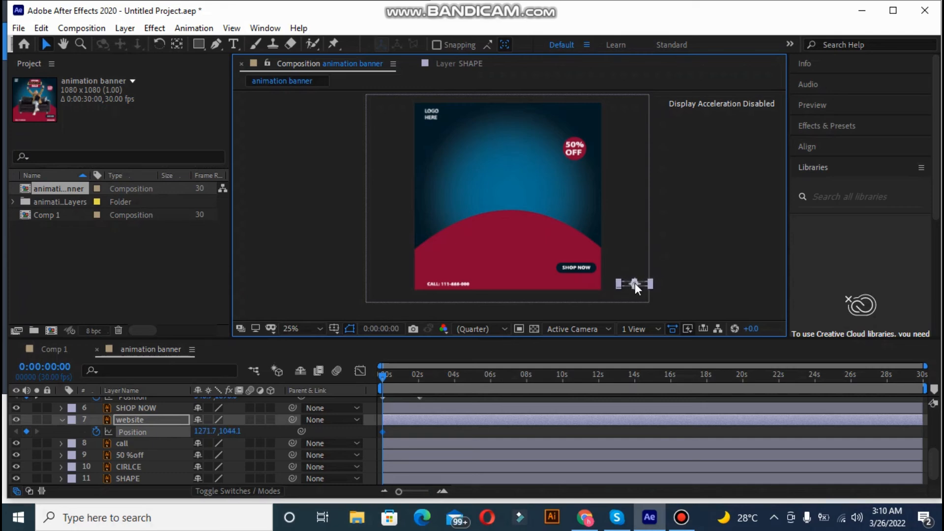
Step: Add a Position keyframe at 0:00:02:03 with the website text moved back onto the banner at about 940, 1044, and deselect it
{"action": "left_click_drag", "start_coordinate": [384, 378], "coordinate": [422, 381]}
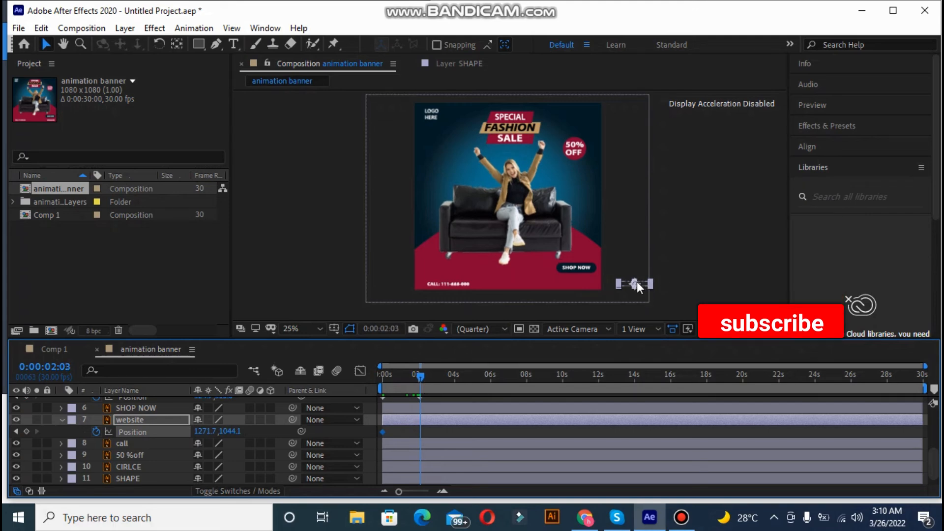
{"action": "left_click_drag", "start_coordinate": [635, 282], "coordinate": [574, 285]}
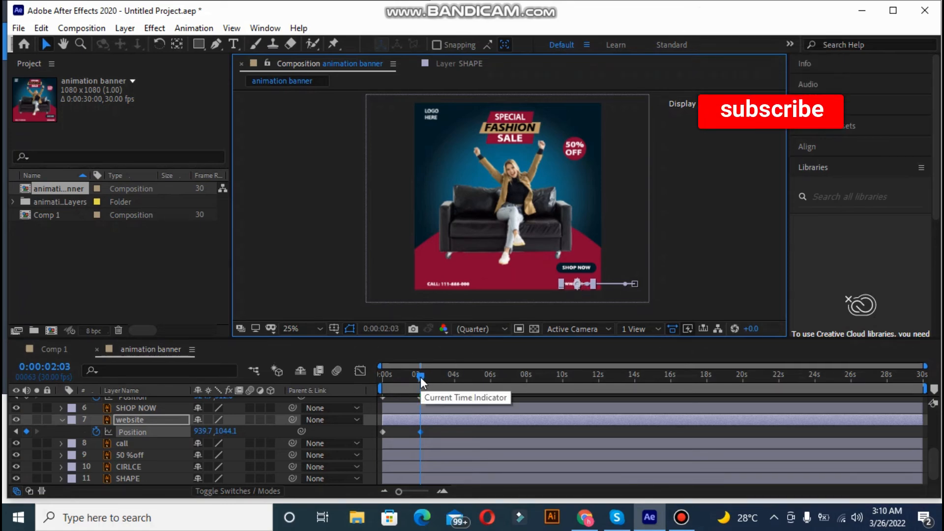
{"action": "left_click", "coordinate": [339, 283]}
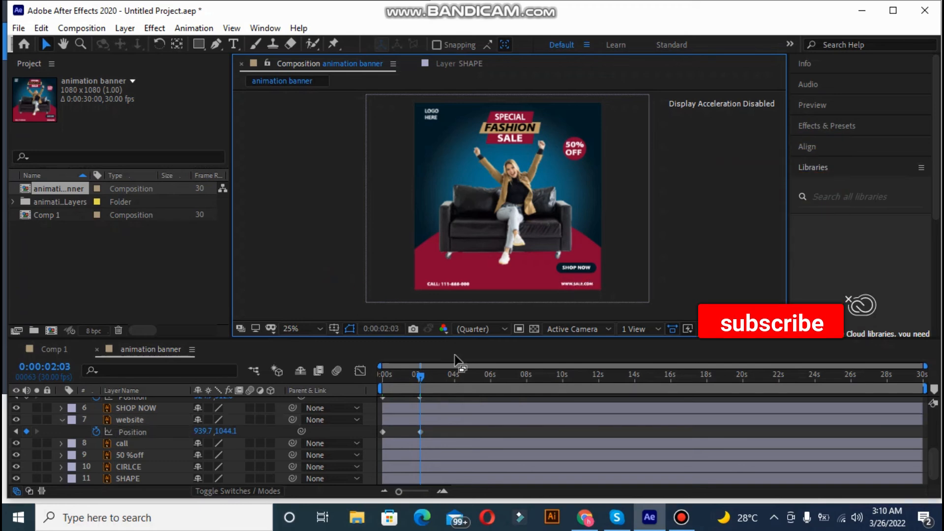
Step: Preview the website text's slide-in from the start, then return to 0:00:00:00
{"action": "left_click_drag", "start_coordinate": [417, 376], "coordinate": [371, 372]}
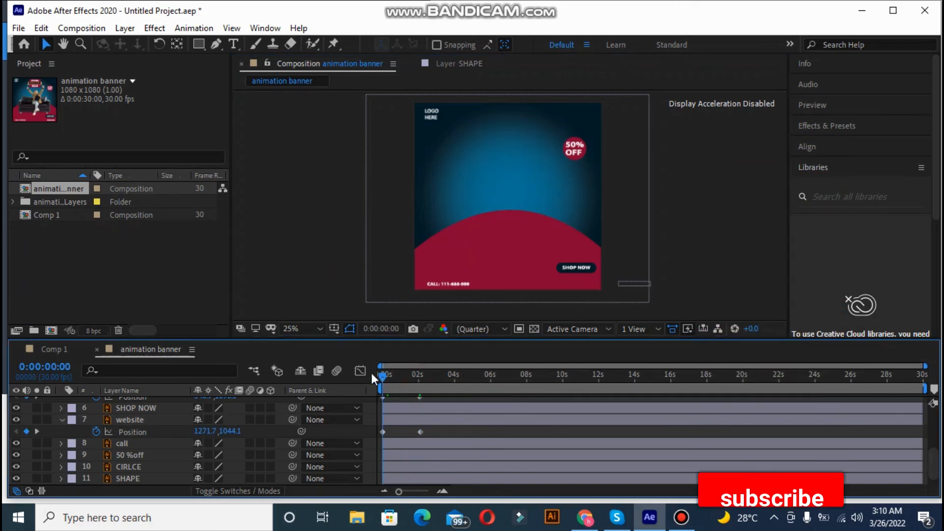
{"action": "key", "text": "space"}
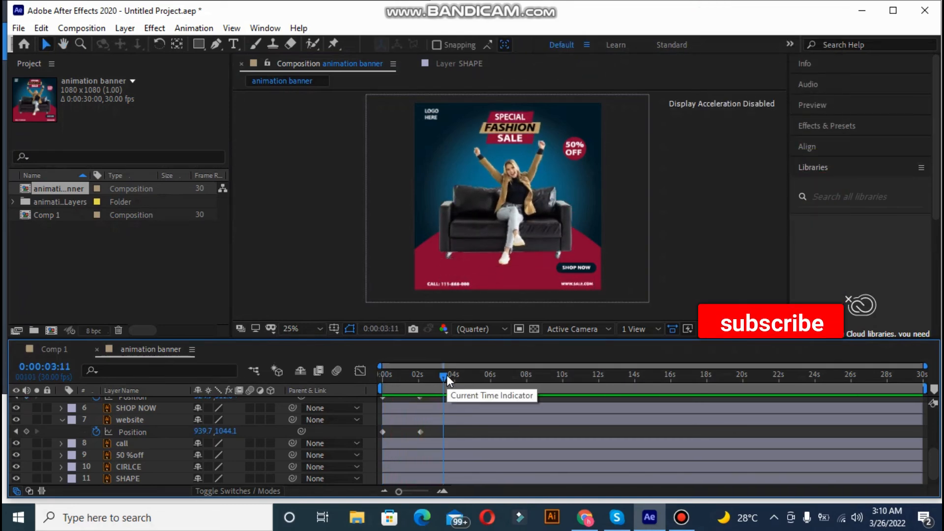
{"action": "left_click_drag", "start_coordinate": [443, 376], "coordinate": [383, 376]}
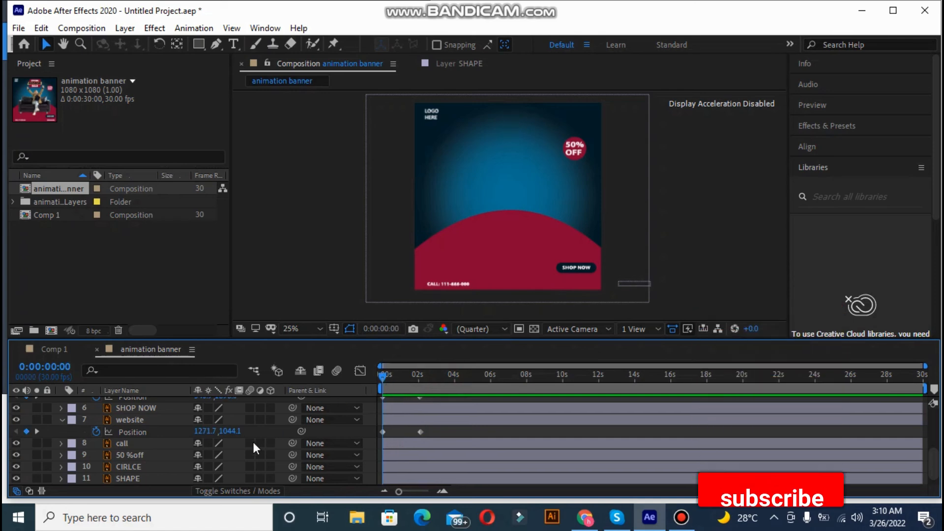
{"action": "left_click", "coordinate": [678, 520]}
{"action": "left_click", "coordinate": [727, 255]}
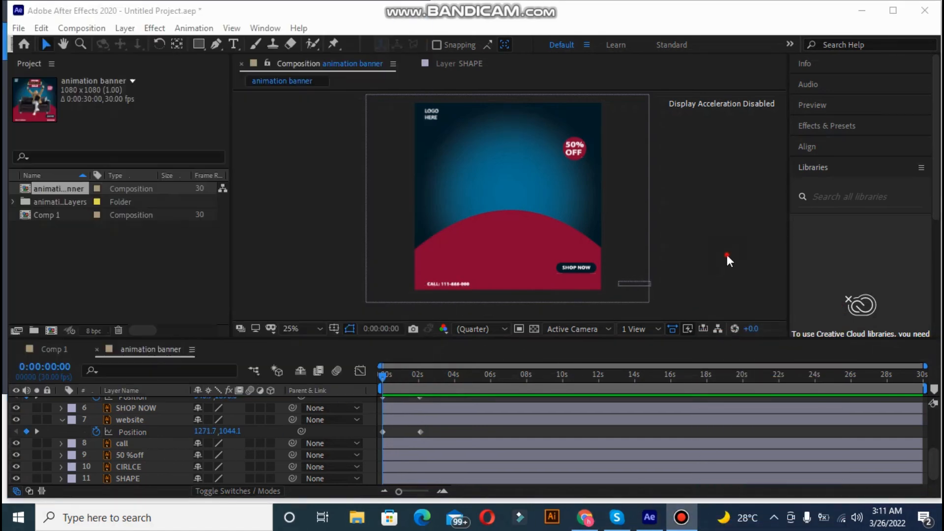
Step: Start a Position keyframe for the call layer at 0:00:00:00, with the text moved off the banner's left edge to about -143, 1025
{"action": "left_click", "coordinate": [127, 444]}
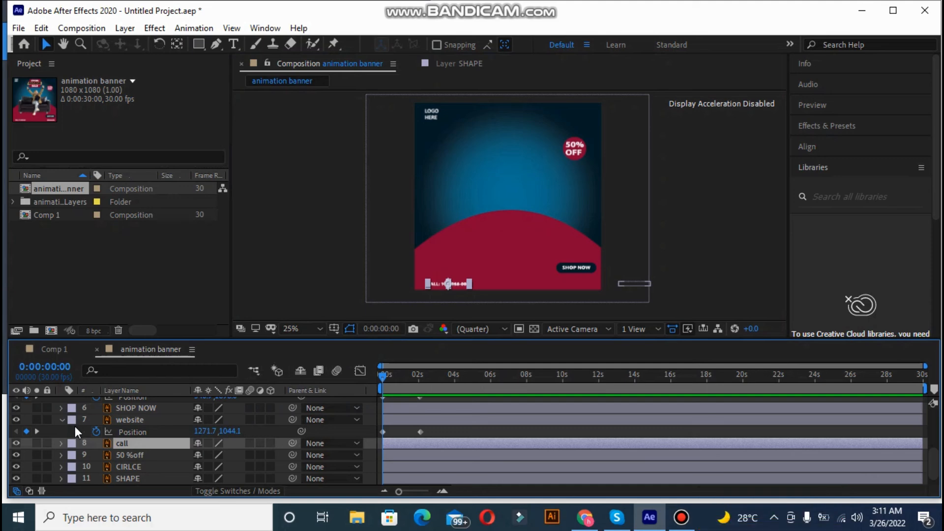
{"action": "key", "text": "p"}
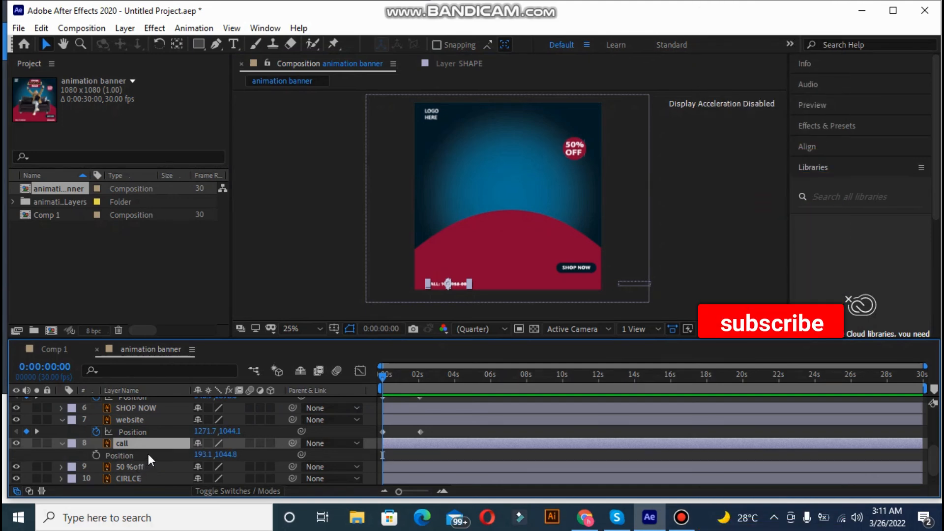
{"action": "left_click", "coordinate": [149, 454]}
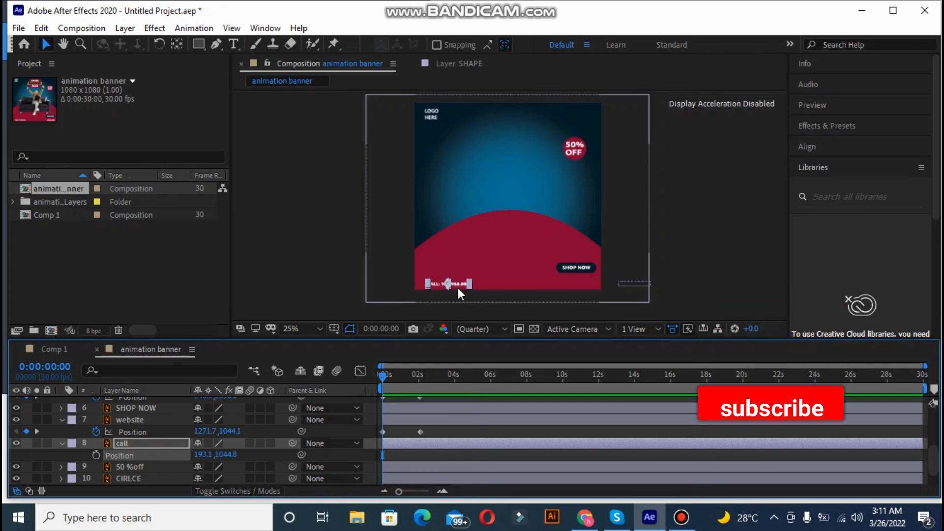
{"action": "left_click_drag", "start_coordinate": [460, 284], "coordinate": [417, 293]}
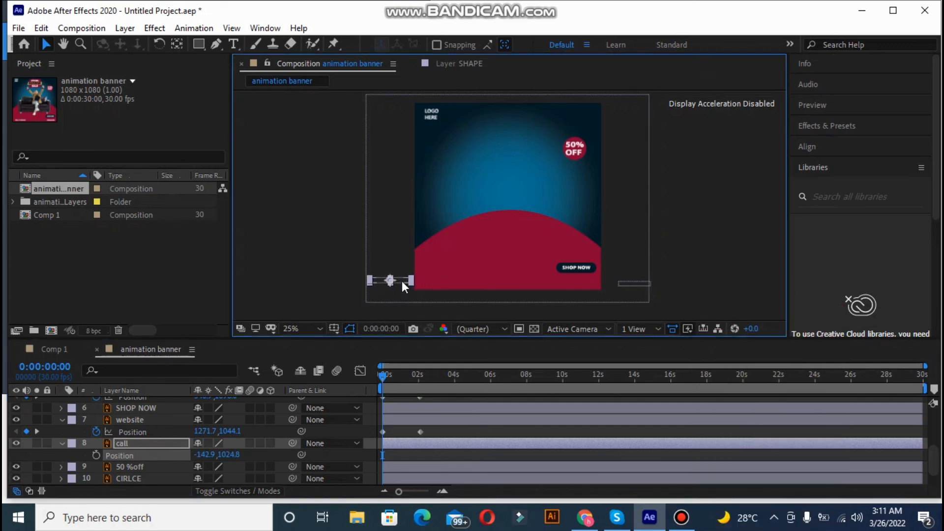
{"action": "left_click", "coordinate": [96, 453]}
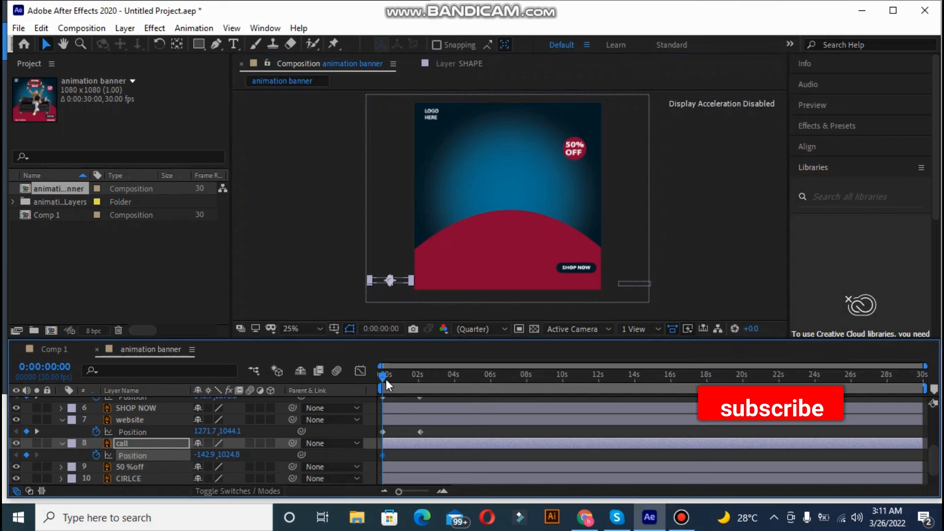
Step: Add a Position keyframe at 0:00:02:03 with the call text moved onto the banner at about 137, 1025, and deselect it
{"action": "left_click_drag", "start_coordinate": [404, 380], "coordinate": [421, 386]}
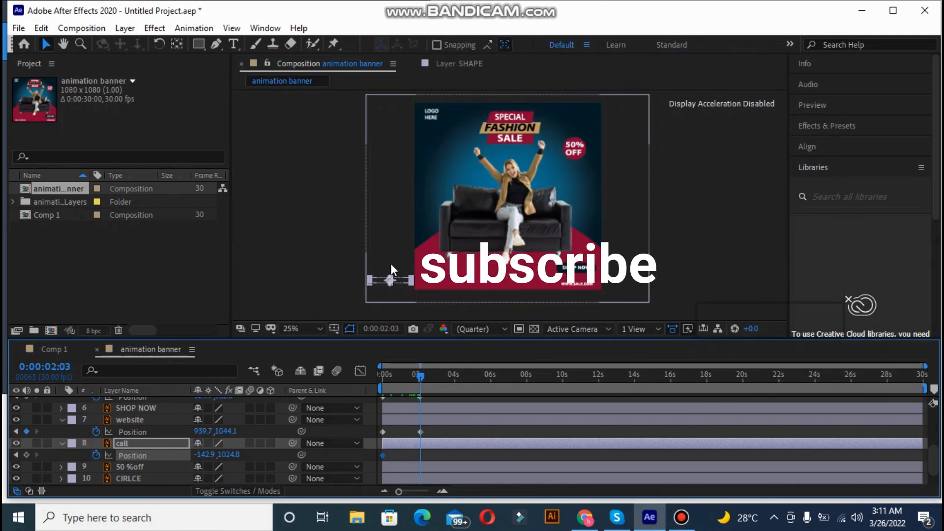
{"action": "left_click_drag", "start_coordinate": [390, 280], "coordinate": [428, 286]}
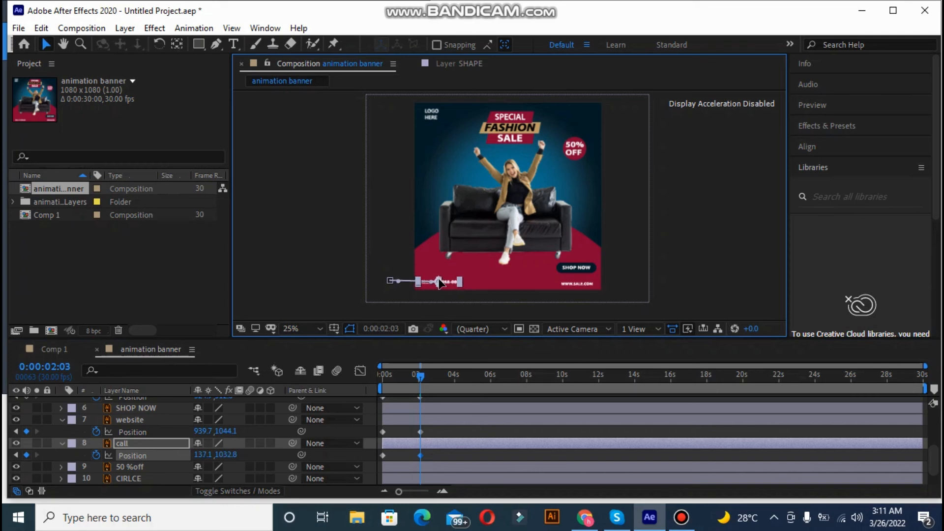
{"action": "left_click_drag", "start_coordinate": [439, 280], "coordinate": [438, 279]}
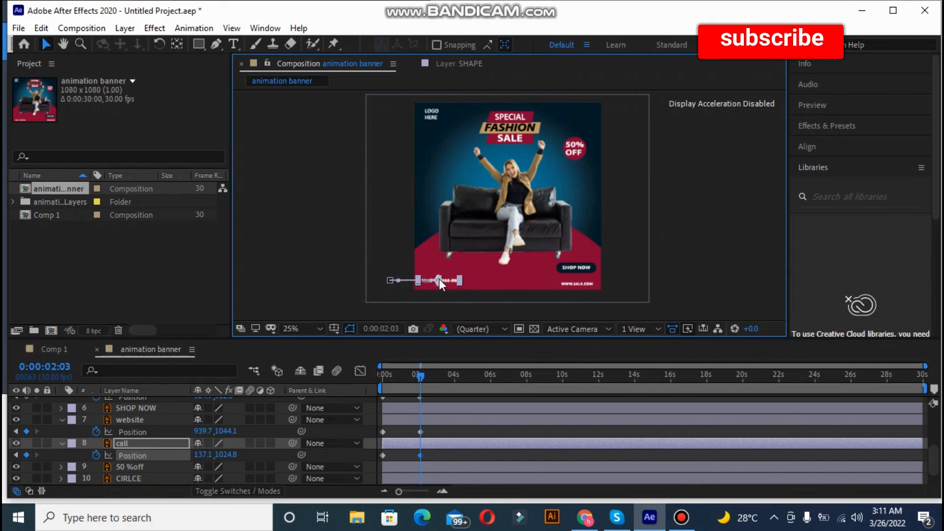
{"action": "left_click", "coordinate": [332, 288]}
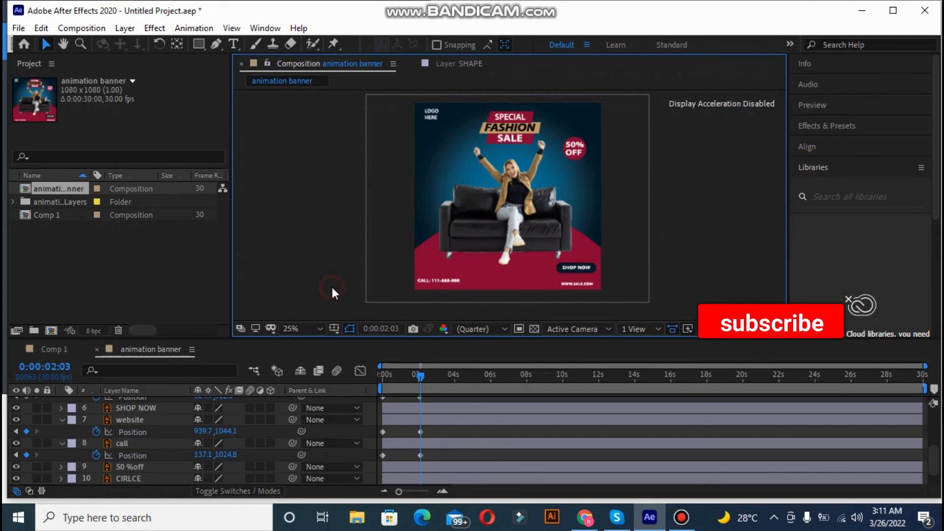
Step: Preview the banner animation from the start to check the call and website texts sliding in from opposite sides
{"action": "left_click_drag", "start_coordinate": [421, 377], "coordinate": [355, 380]}
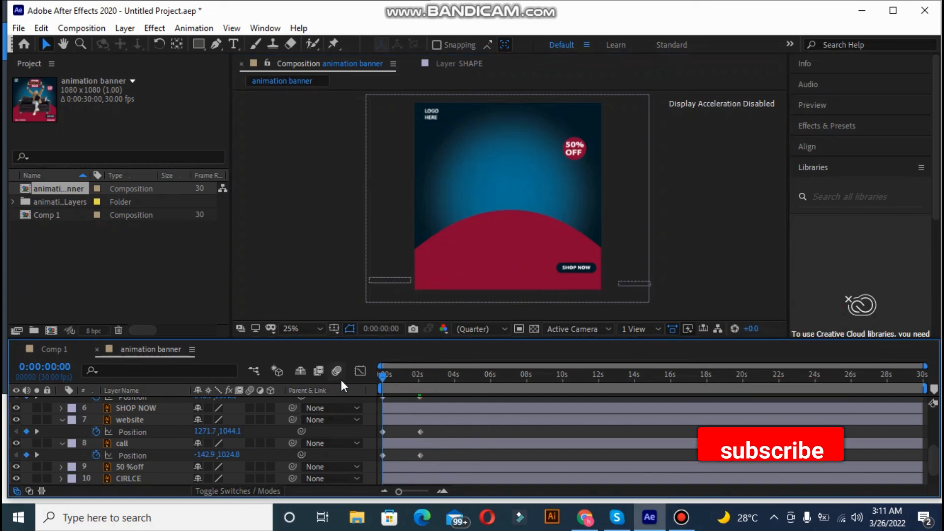
{"action": "key", "text": "space"}
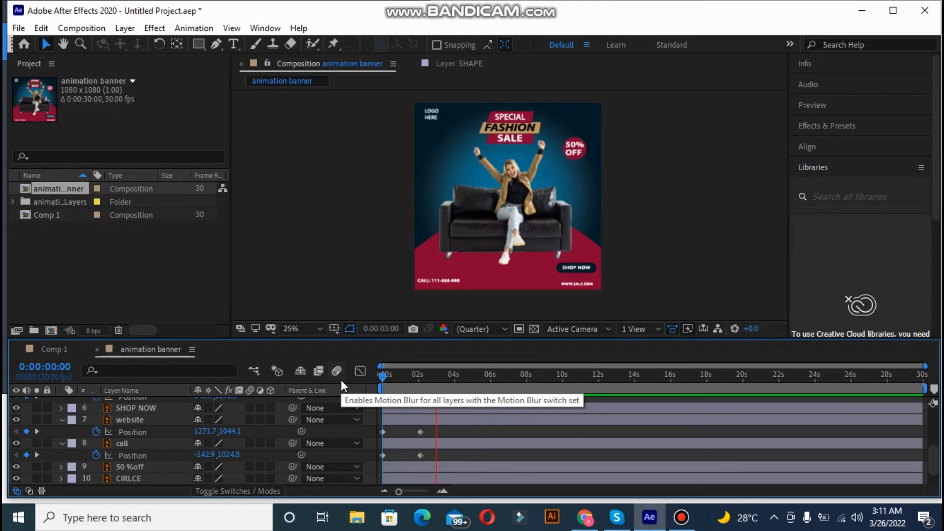
{"action": "key", "text": "space"}
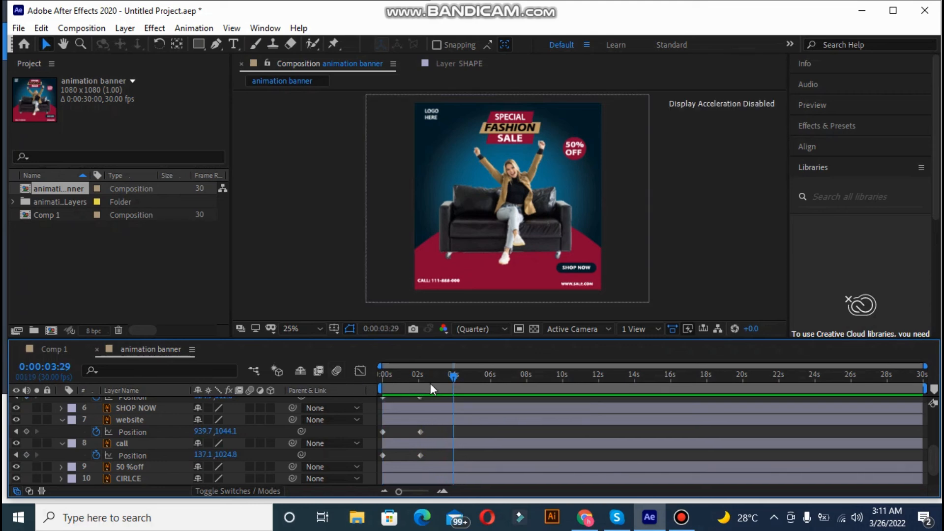
Step: Apply Easy Ease to the website layer's second Position keyframe
{"action": "left_click", "coordinate": [421, 432]}
{"action": "right_click", "coordinate": [421, 432]}
{"action": "mouse_move", "coordinate": [453, 425]}
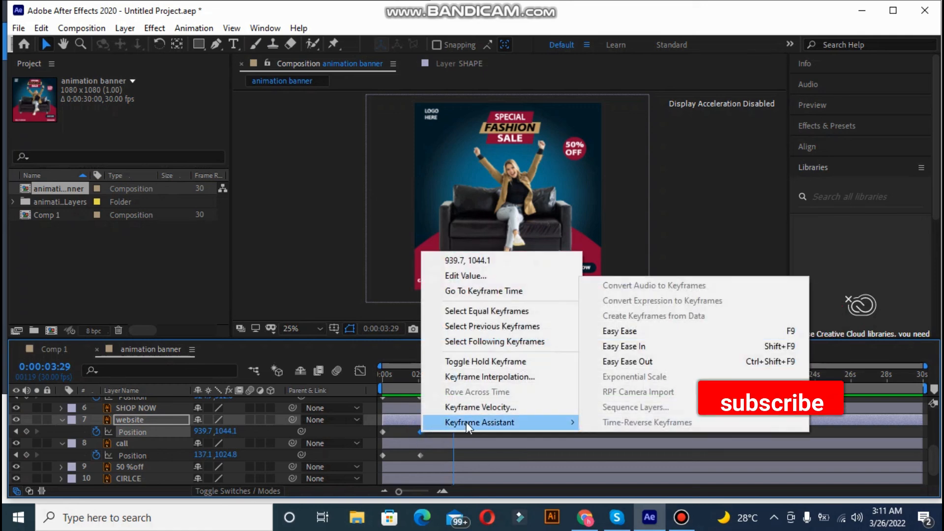
{"action": "left_click", "coordinate": [655, 331]}
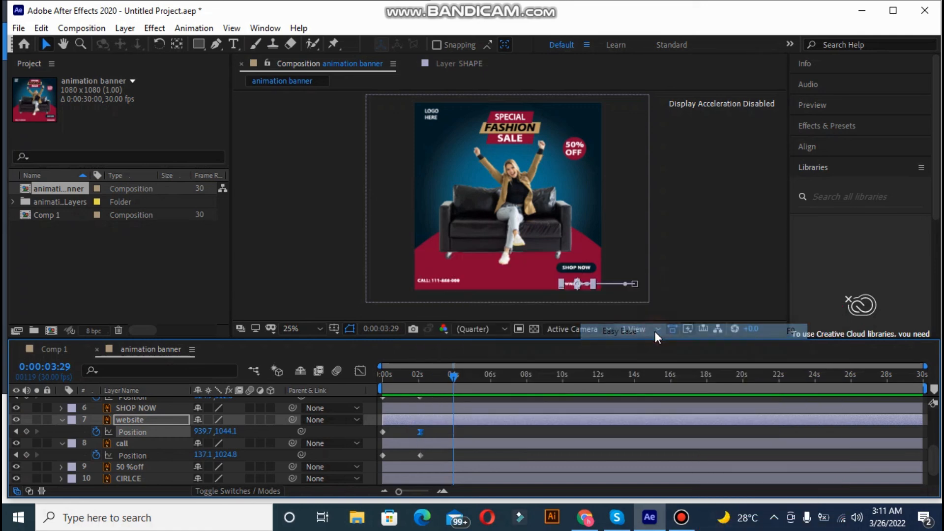
Step: Apply Easy Ease to the call layer's second Position keyframe
{"action": "left_click", "coordinate": [420, 456]}
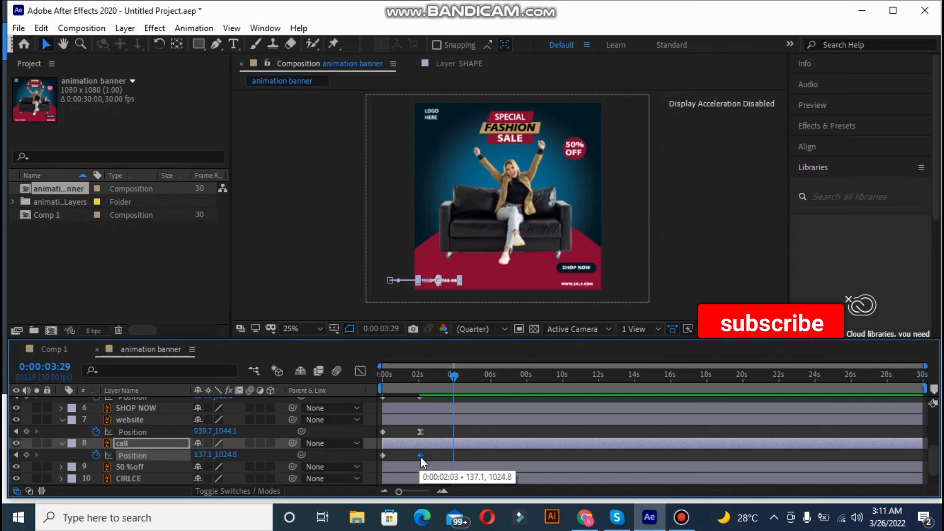
{"action": "right_click", "coordinate": [420, 456]}
{"action": "mouse_move", "coordinate": [480, 446]}
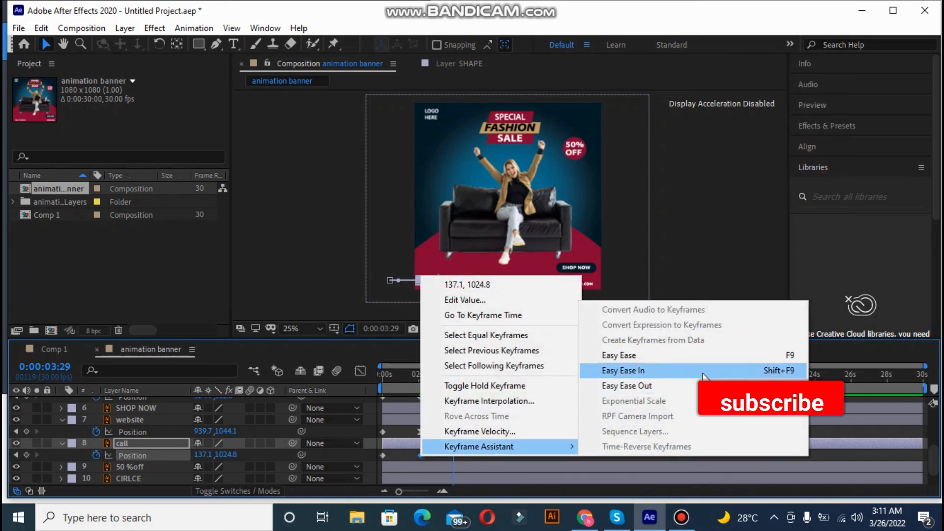
{"action": "left_click", "coordinate": [697, 357]}
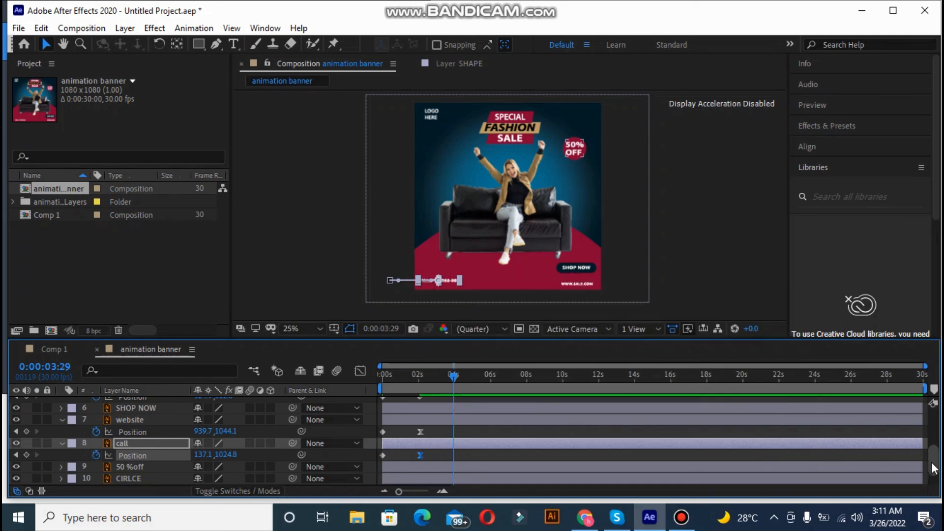
Step: Apply Easy Ease to the SOFA layer's second Position keyframe
{"action": "scroll", "coordinate": [930, 455], "scroll_direction": "up", "scroll_amount": 5}
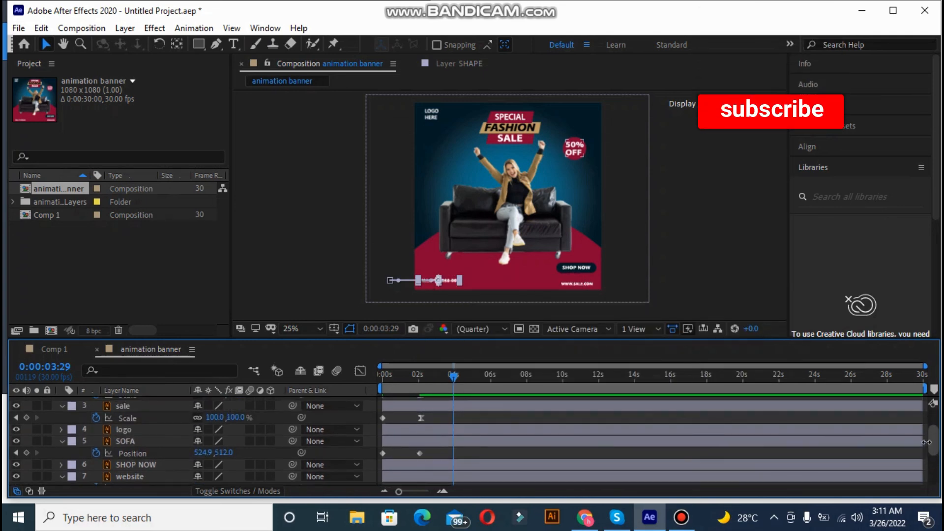
{"action": "right_click", "coordinate": [420, 452]}
{"action": "mouse_move", "coordinate": [464, 449]}
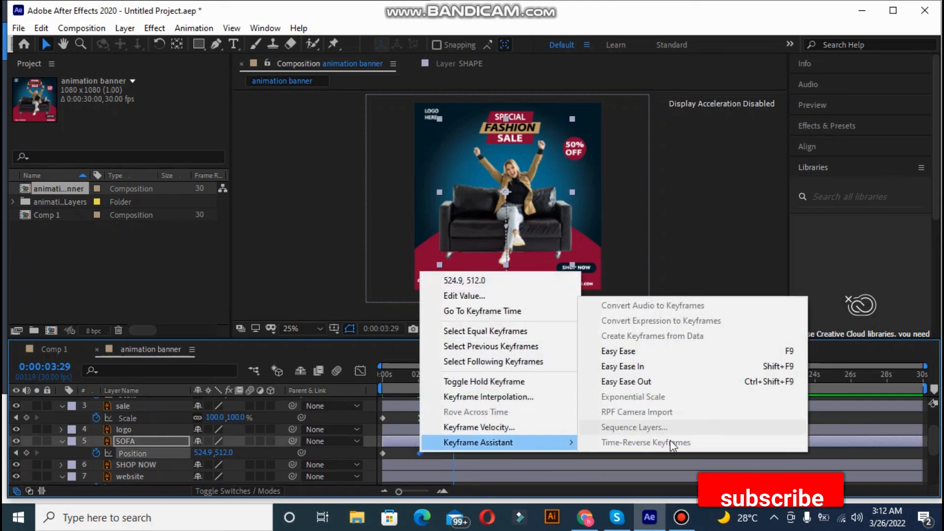
{"action": "left_click", "coordinate": [672, 351]}
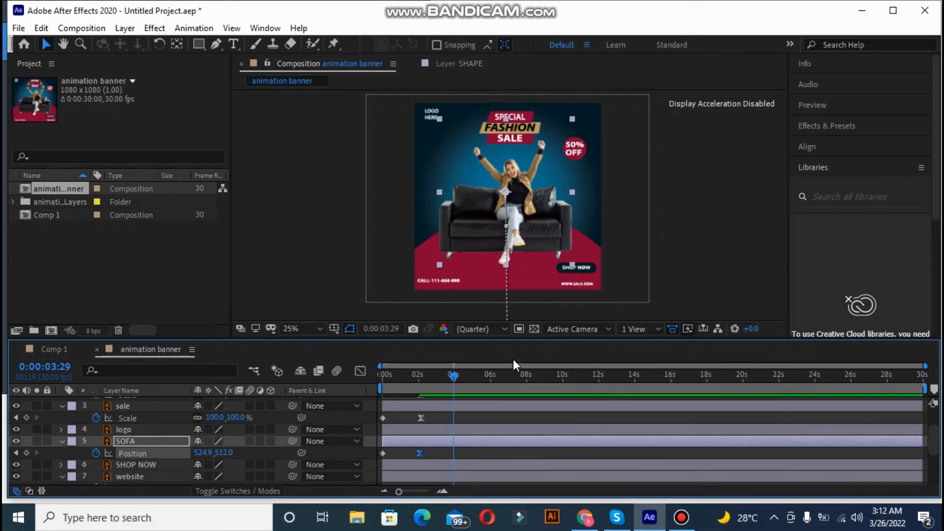
Step: Preview the banner animation twice from the first frame to check the eased headline, SOFA, call and website motion
{"action": "key", "text": "Home"}
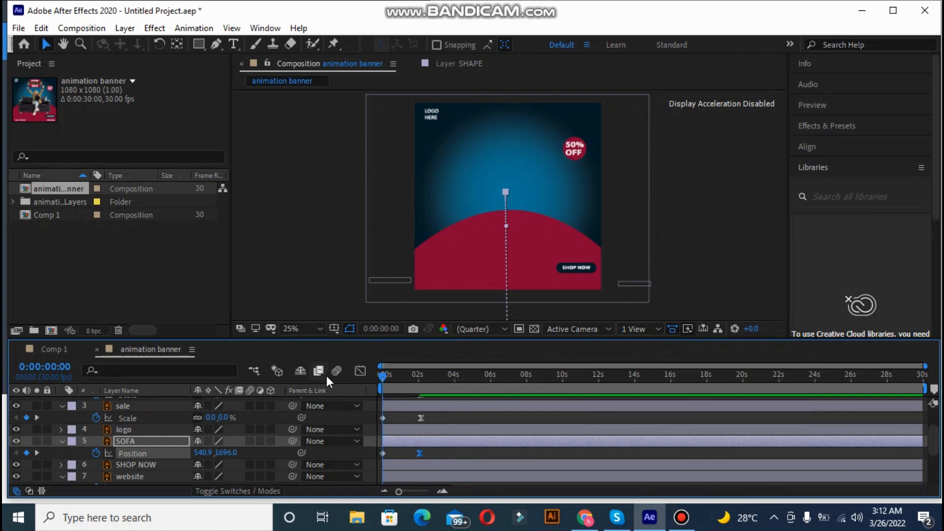
{"action": "key", "text": "space"}
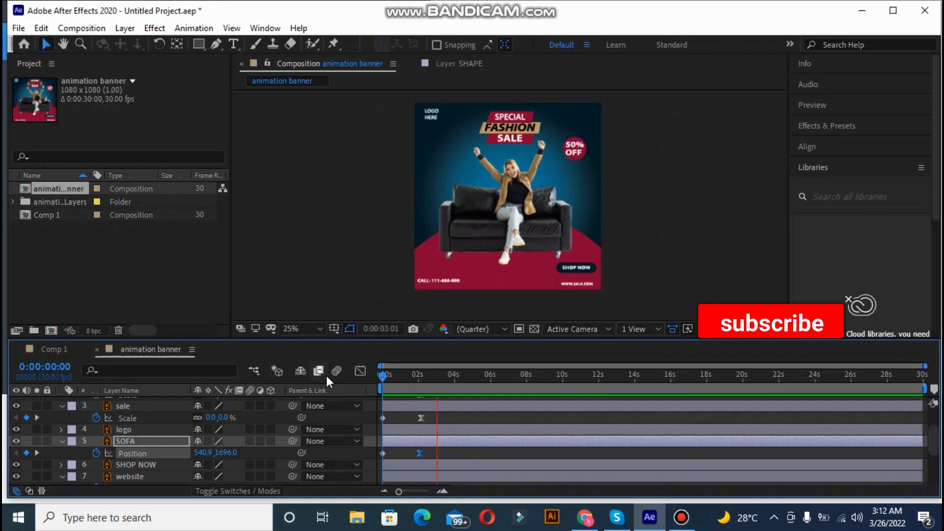
{"action": "key", "text": "space"}
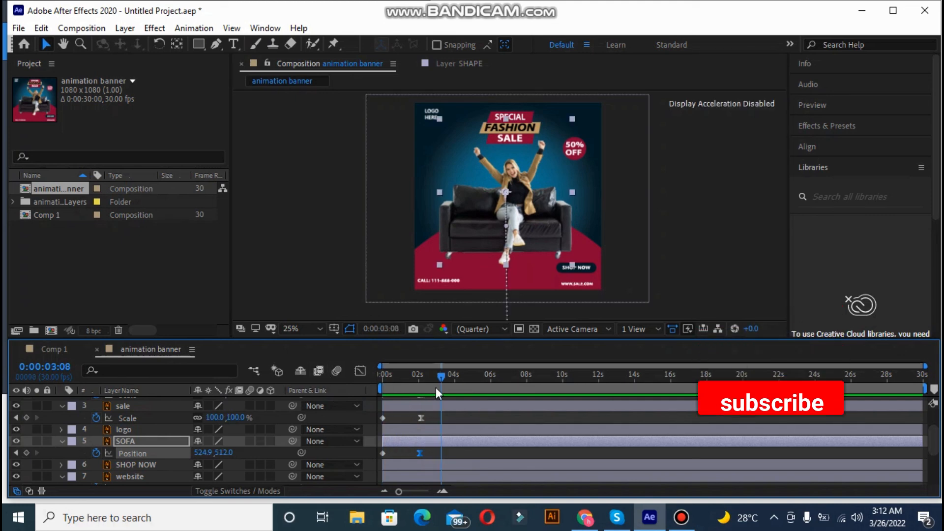
{"action": "left_click_drag", "start_coordinate": [436, 382], "coordinate": [333, 374]}
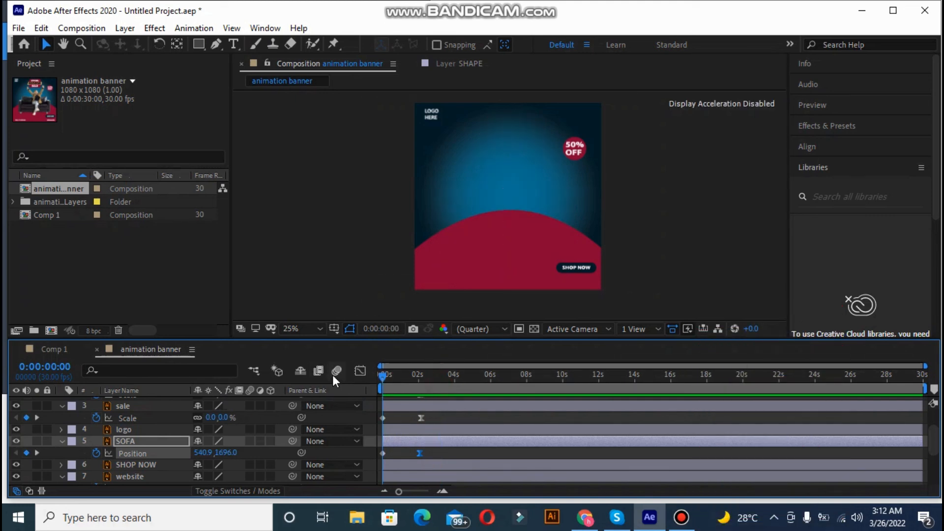
{"action": "key", "text": "space"}
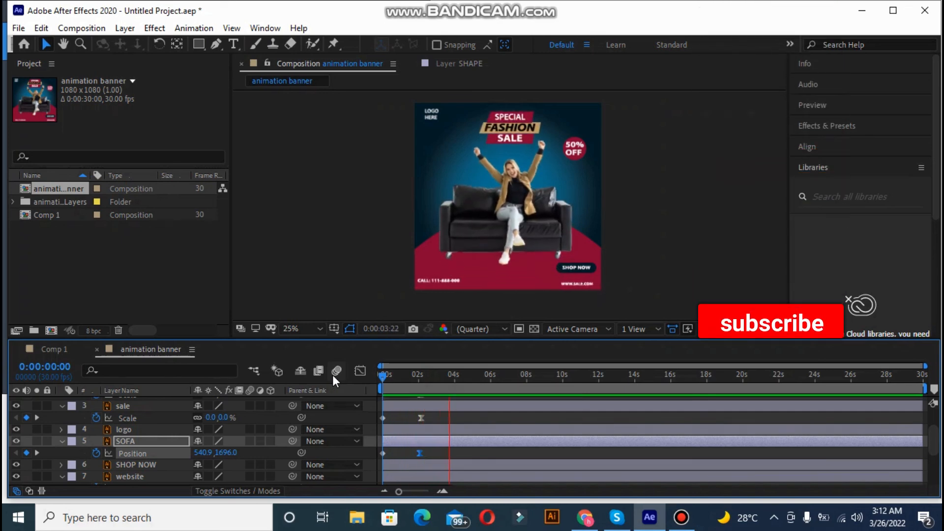
{"action": "key", "text": "space"}
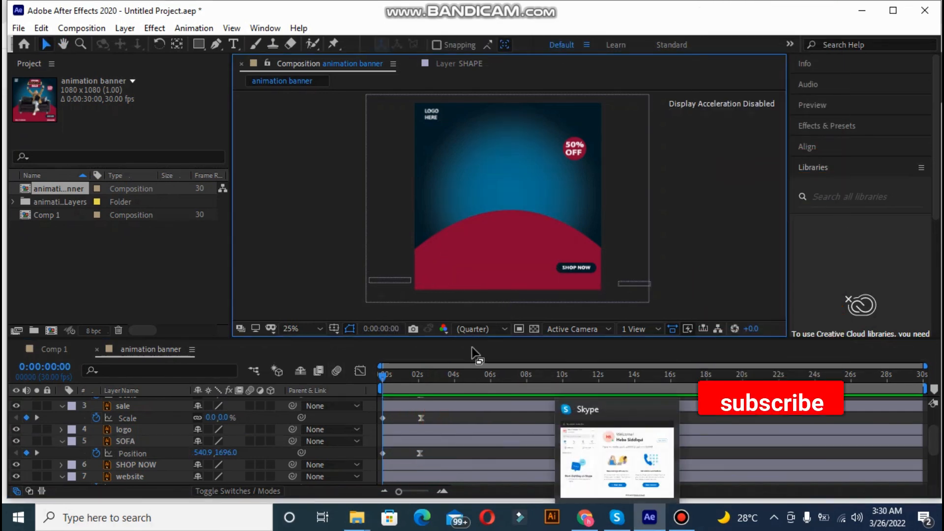
Step: Send the animation banner composition to the Adobe Media Encoder queue and enable Use Maximum Render Quality in its export settings
{"action": "left_click", "coordinate": [69, 30]}
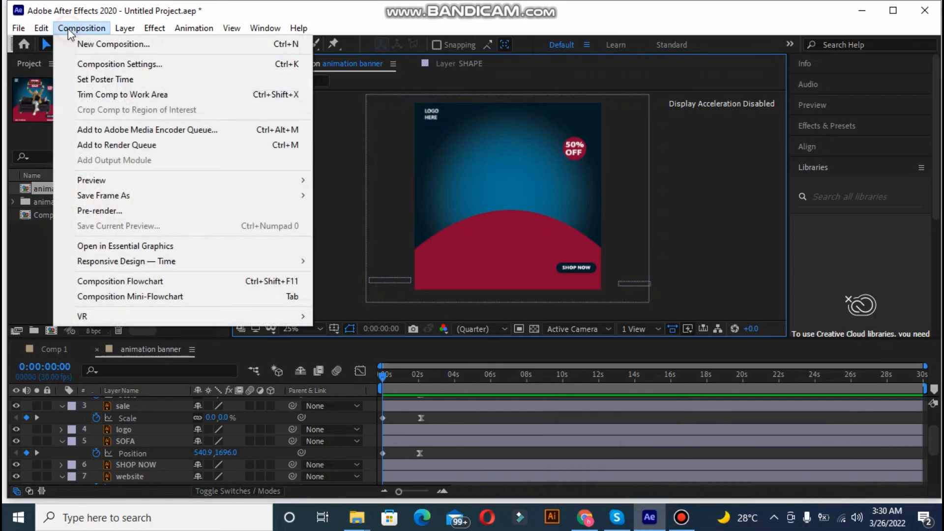
{"action": "left_click", "coordinate": [141, 131]}
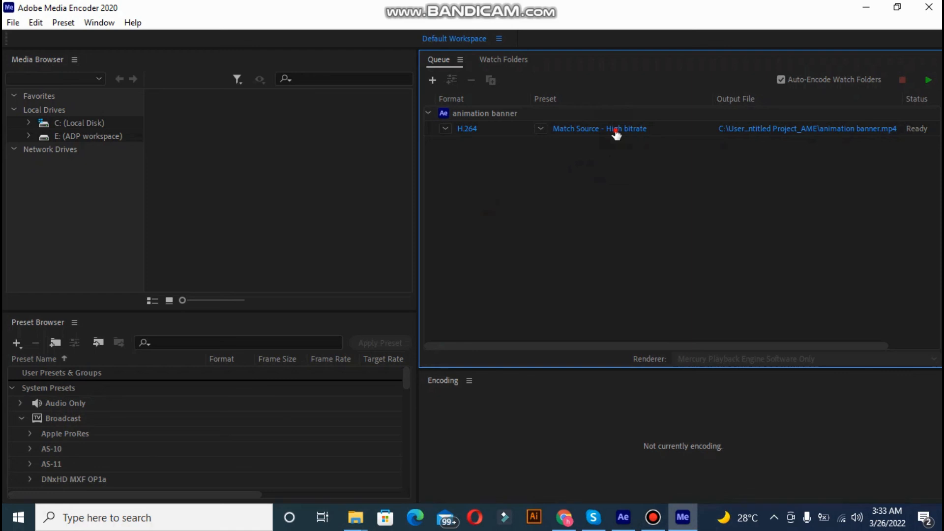
{"action": "left_click", "coordinate": [614, 129]}
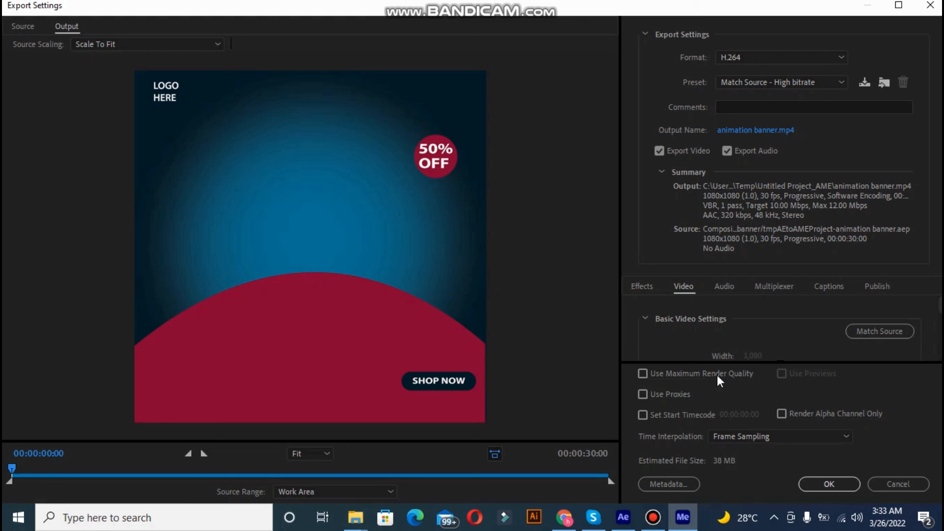
{"action": "left_click", "coordinate": [641, 373]}
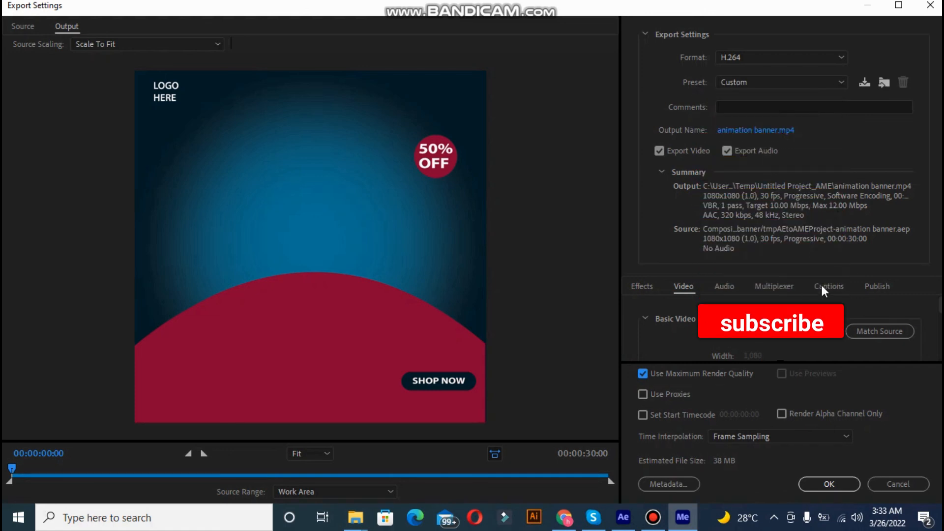
{"action": "left_click", "coordinate": [817, 486]}
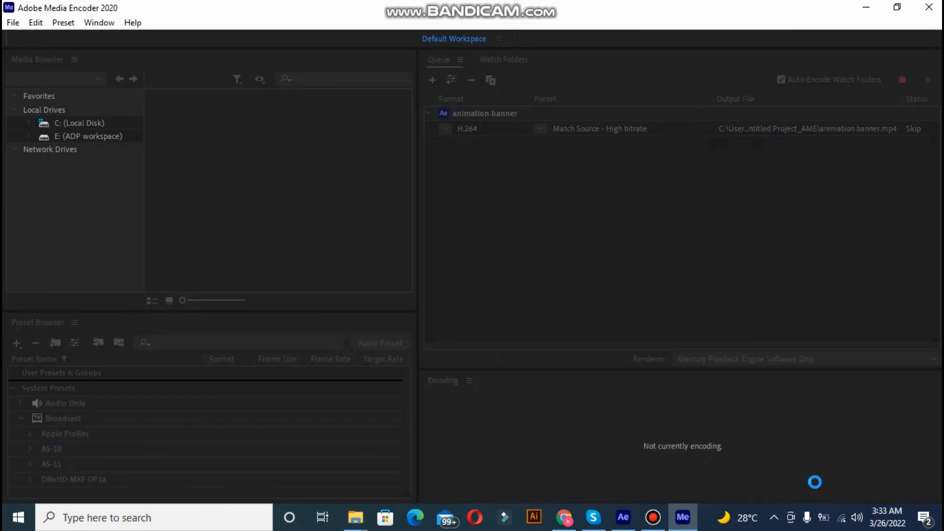
Step: Set the output file to animation banner.mp4 in the Desktop's fff folder and start encoding the queue
{"action": "left_click", "coordinate": [820, 130]}
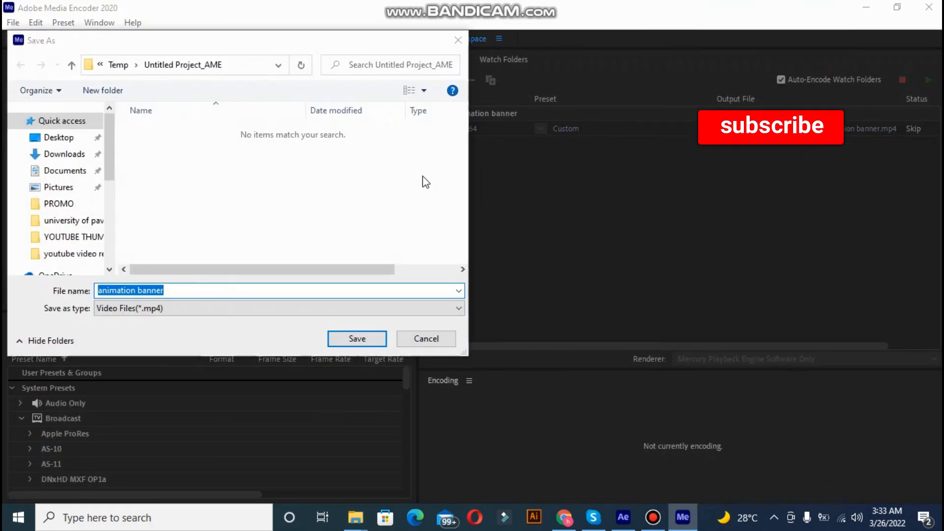
{"action": "left_click", "coordinate": [85, 144]}
{"action": "double_click", "coordinate": [317, 224]}
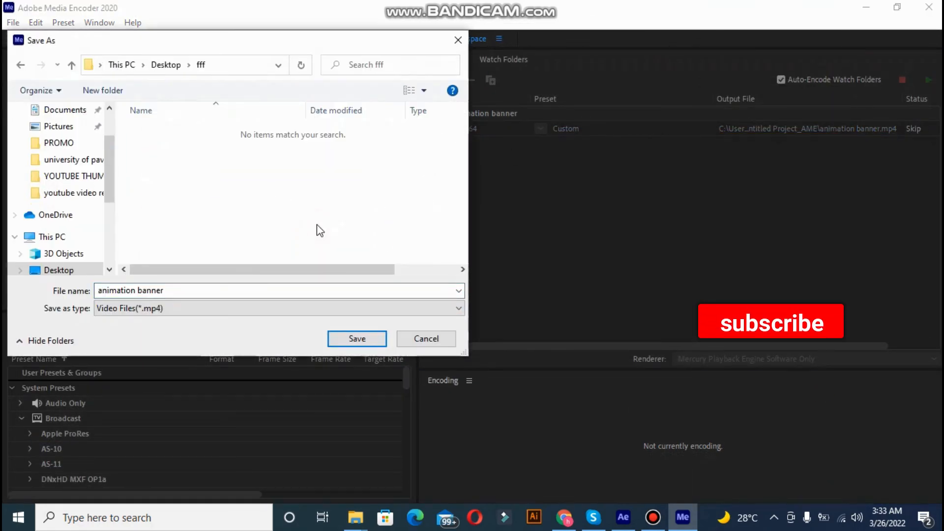
{"action": "left_click", "coordinate": [353, 339]}
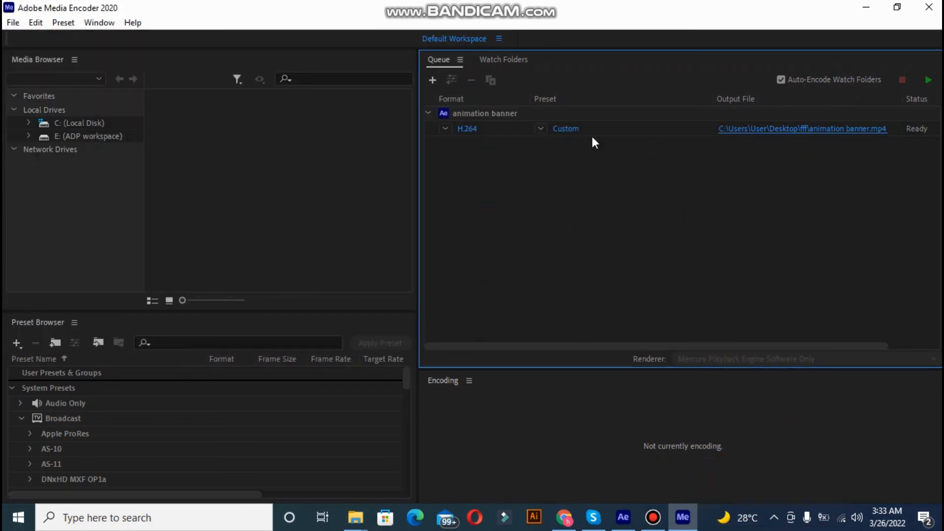
{"action": "mouse_move", "coordinate": [573, 135]}
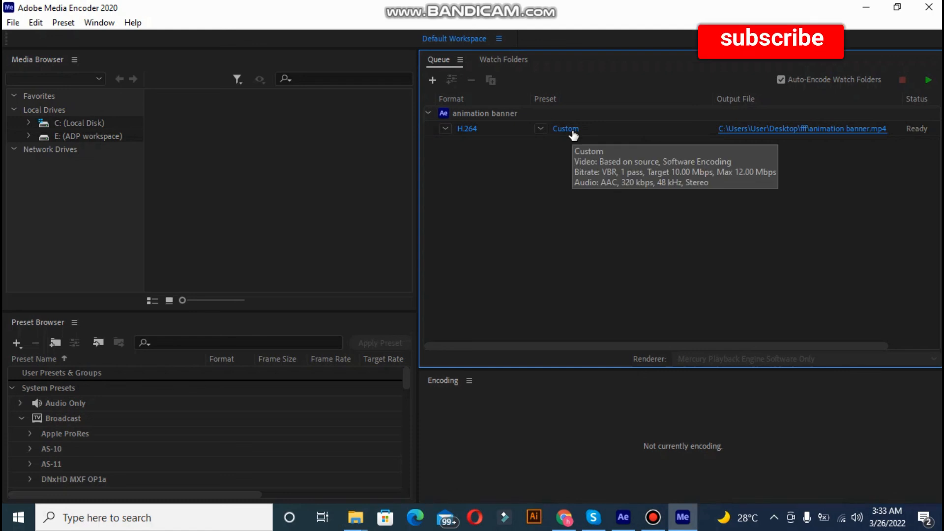
{"action": "key", "text": "Return"}
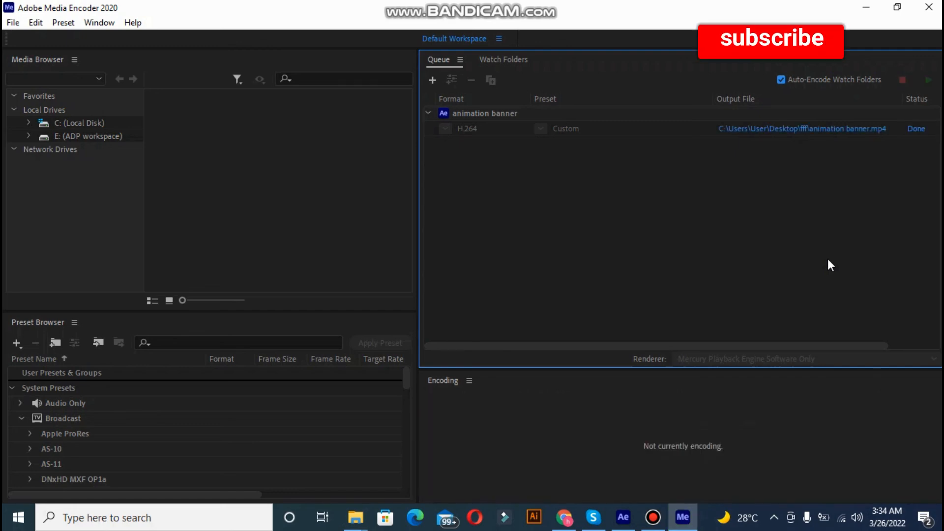
Step: Minimize Media Encoder and After Effects, and play the animation banner MP4 from the Untitled Project_AME folder in File Explorer
{"action": "left_click", "coordinate": [866, 7]}
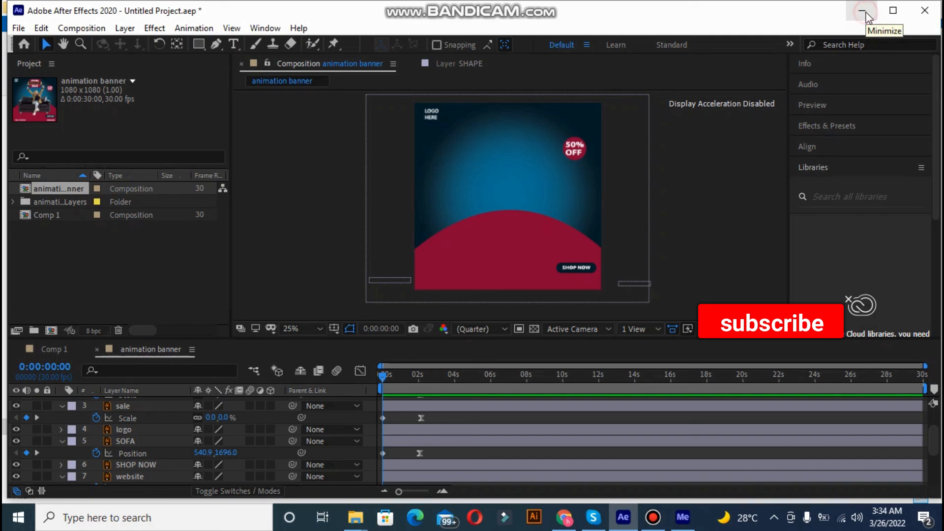
{"action": "left_click", "coordinate": [866, 10]}
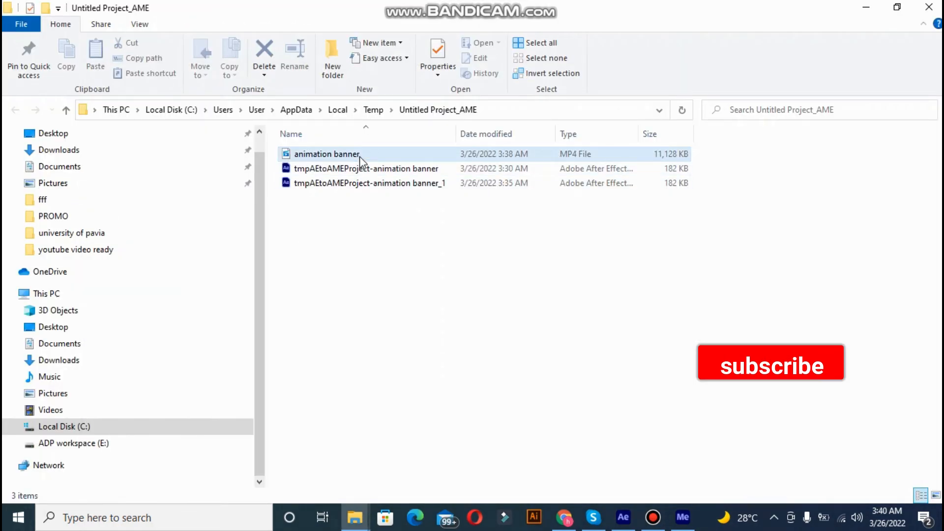
{"action": "left_click", "coordinate": [359, 156]}
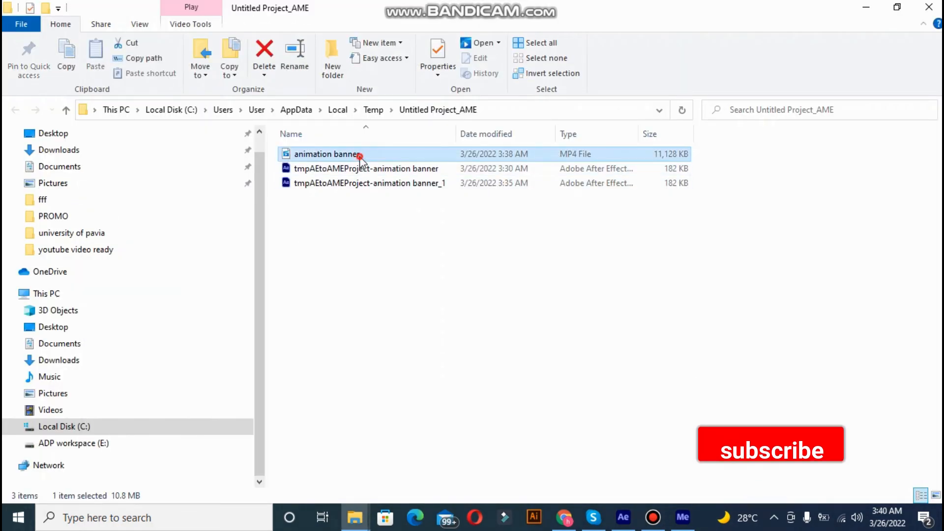
{"action": "double_click", "coordinate": [359, 156]}
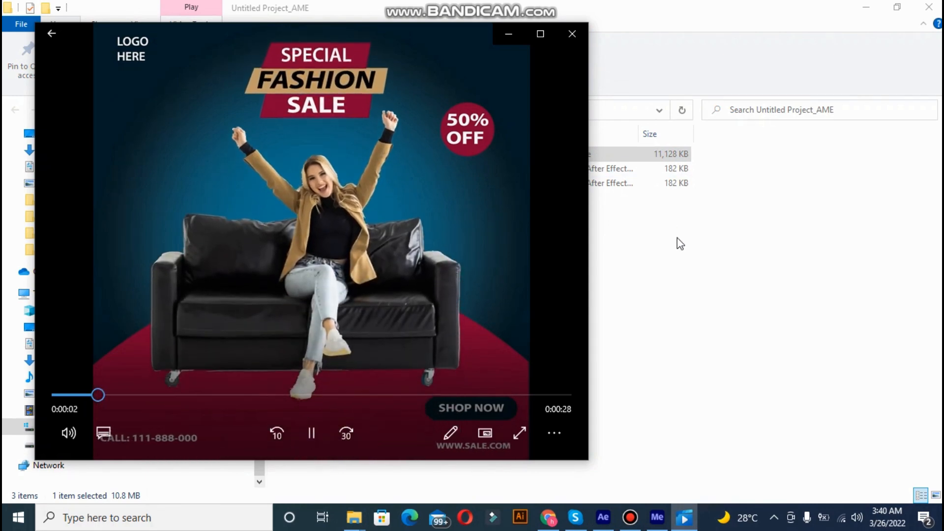
Step: Rewind the exported banner video to its beginning, replay the opening animation and pause it
{"action": "left_click", "coordinate": [319, 426]}
{"action": "left_click_drag", "start_coordinate": [142, 394], "coordinate": [48, 393]}
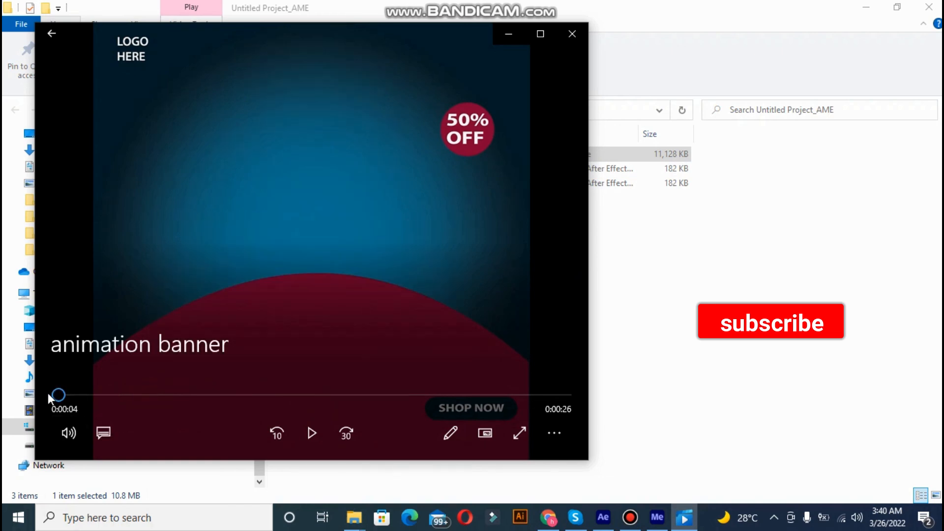
{"action": "left_click", "coordinate": [308, 442]}
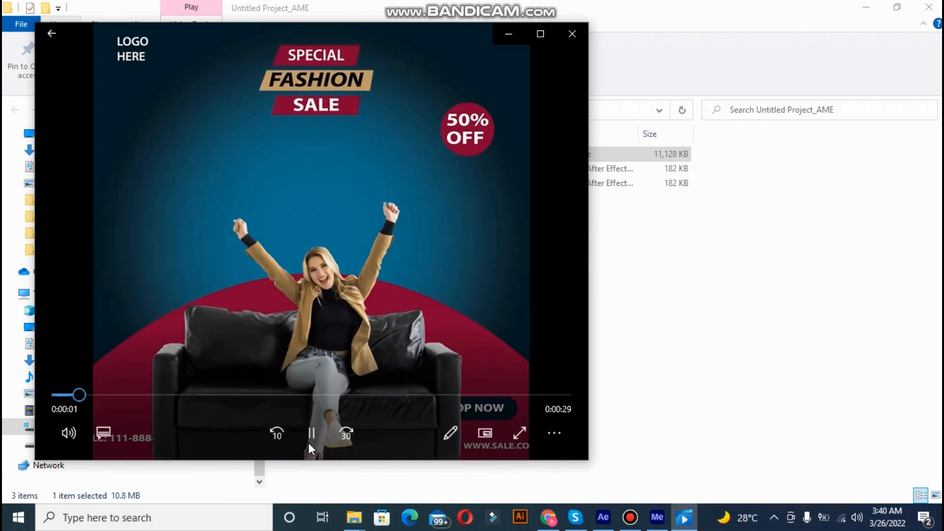
{"action": "left_click", "coordinate": [308, 443]}
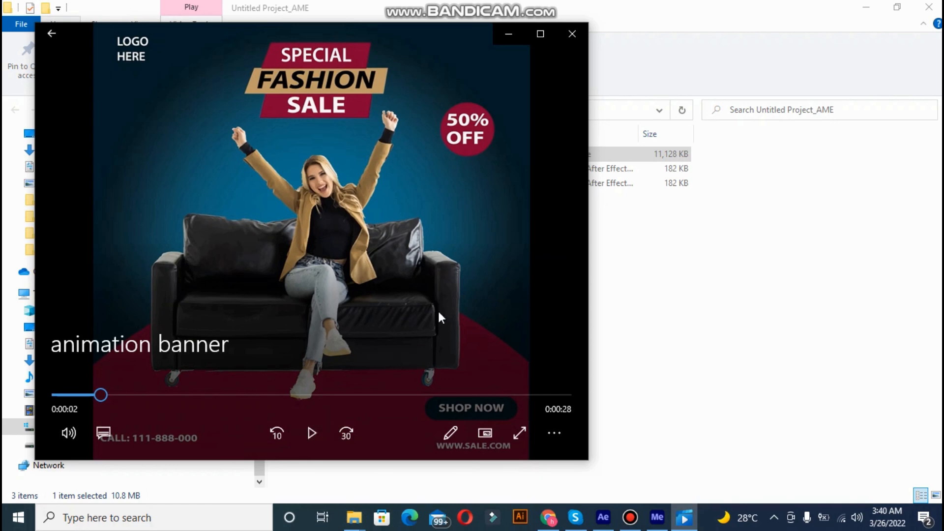